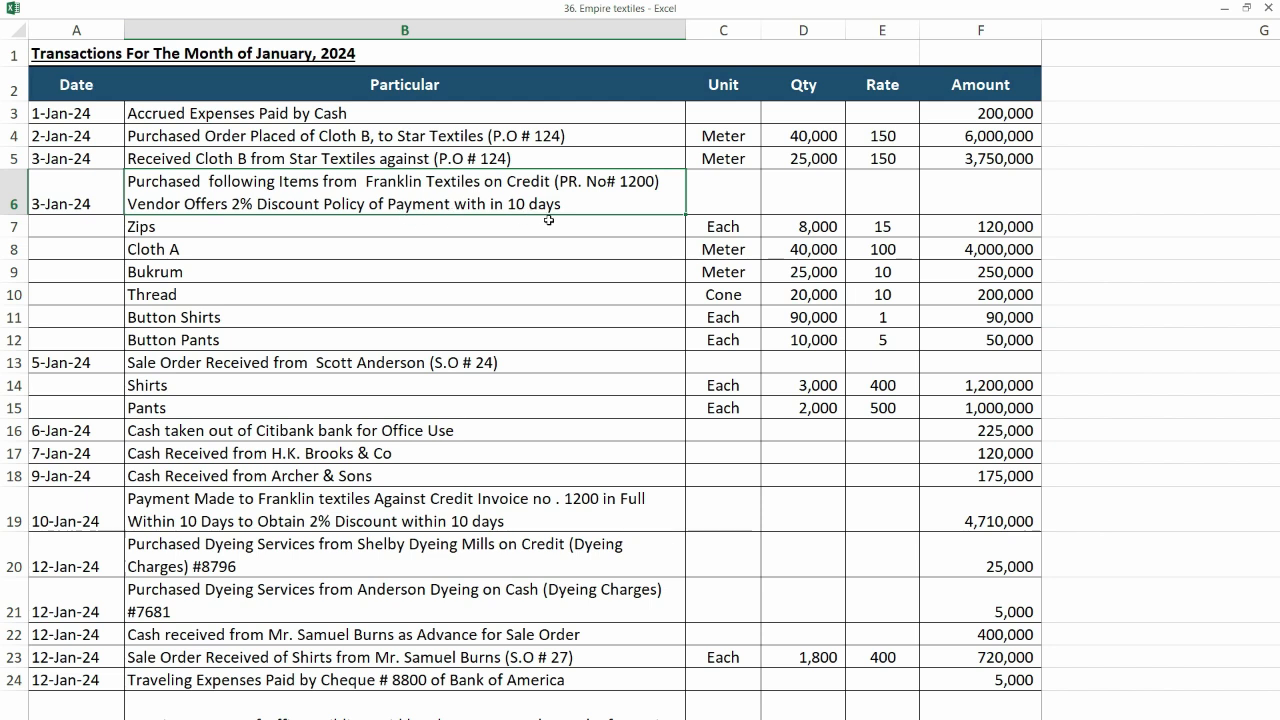
{"action": "left_click", "coordinate": [246, 232]}
{"action": "left_click", "coordinate": [328, 197]}
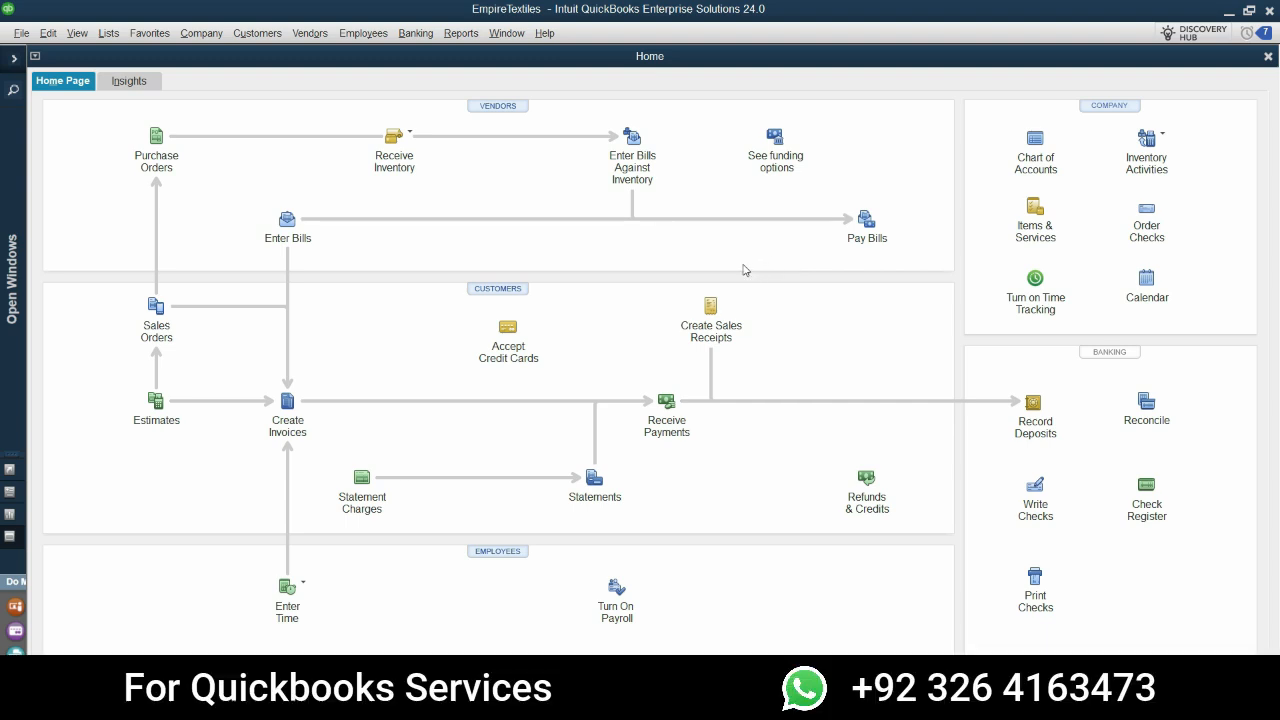
- Add a Cost of Goods Sold account named "Discount Received" to the chart of accounts
{"action": "left_click", "coordinate": [1035, 140]}
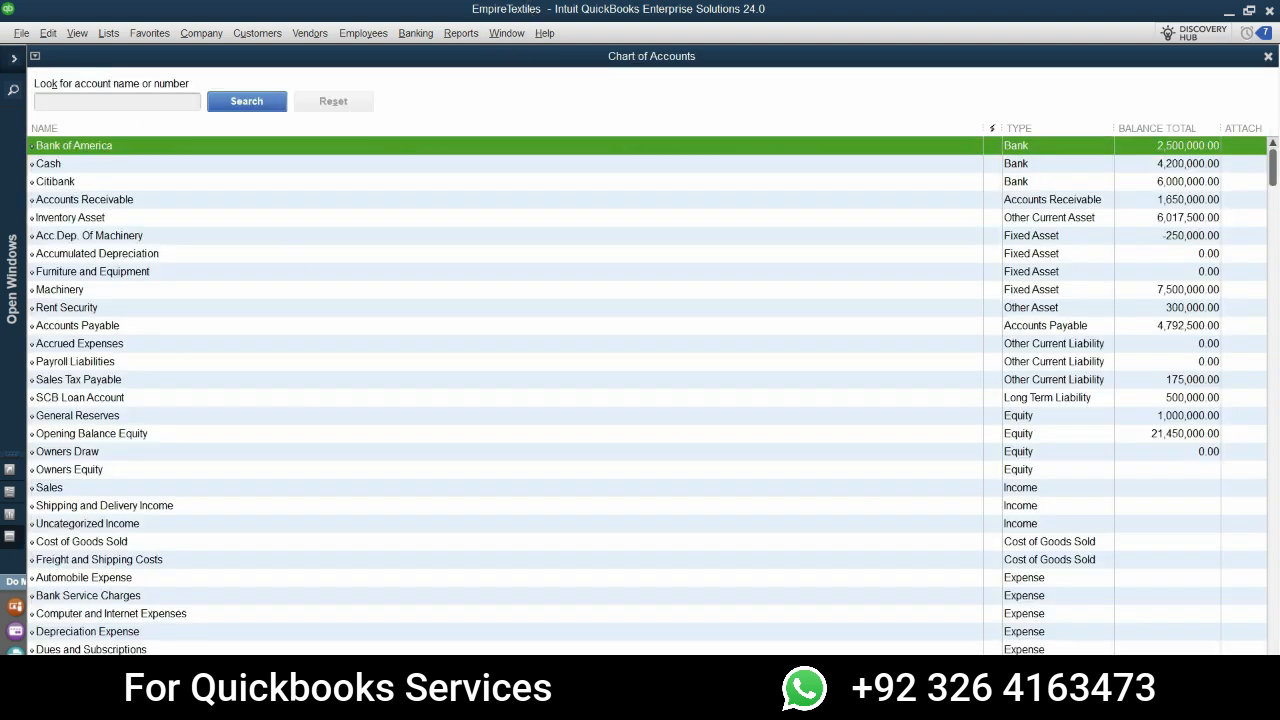
{"action": "key", "text": "ctrl+n"}
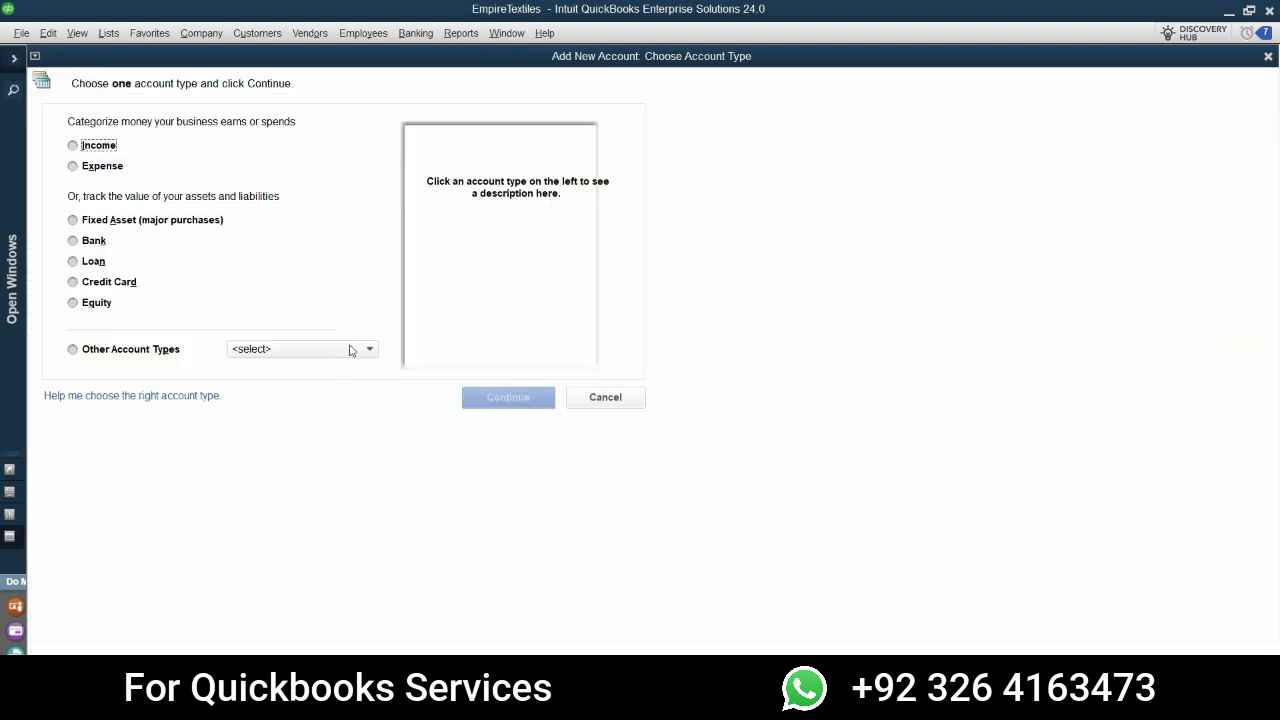
{"action": "left_click", "coordinate": [351, 350]}
{"action": "left_click", "coordinate": [297, 481]}
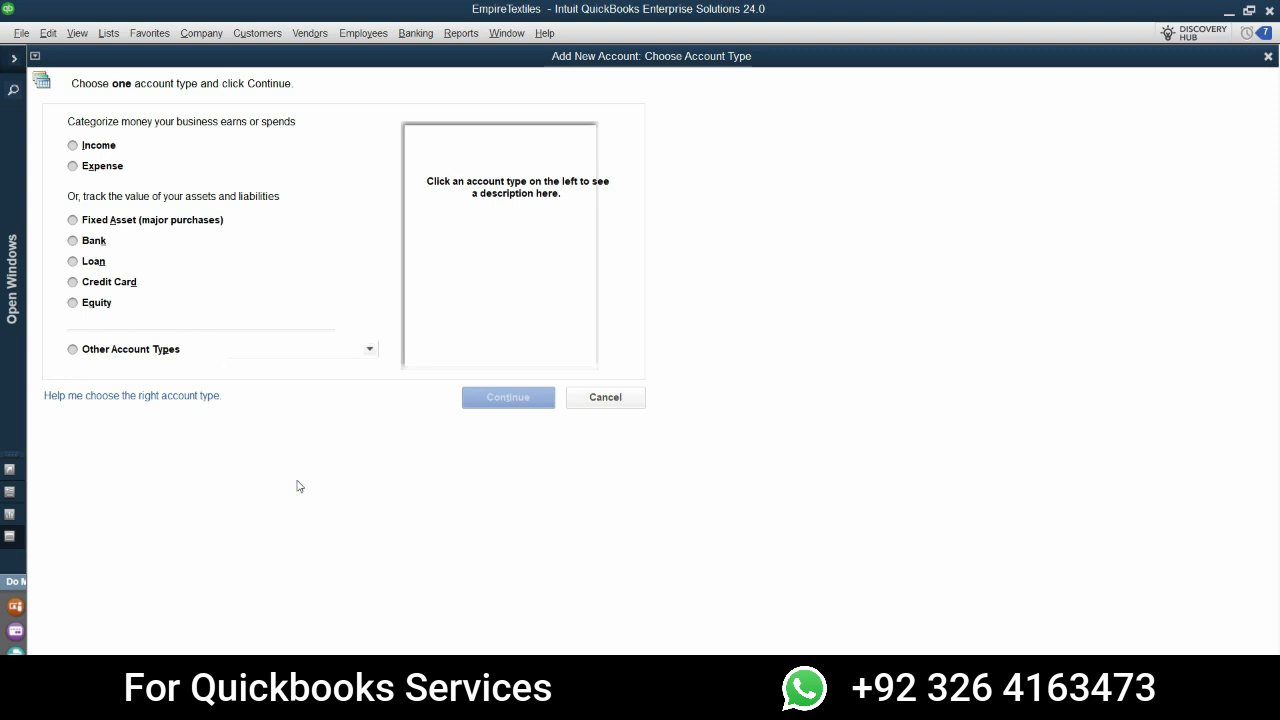
{"action": "key", "text": "Return"}
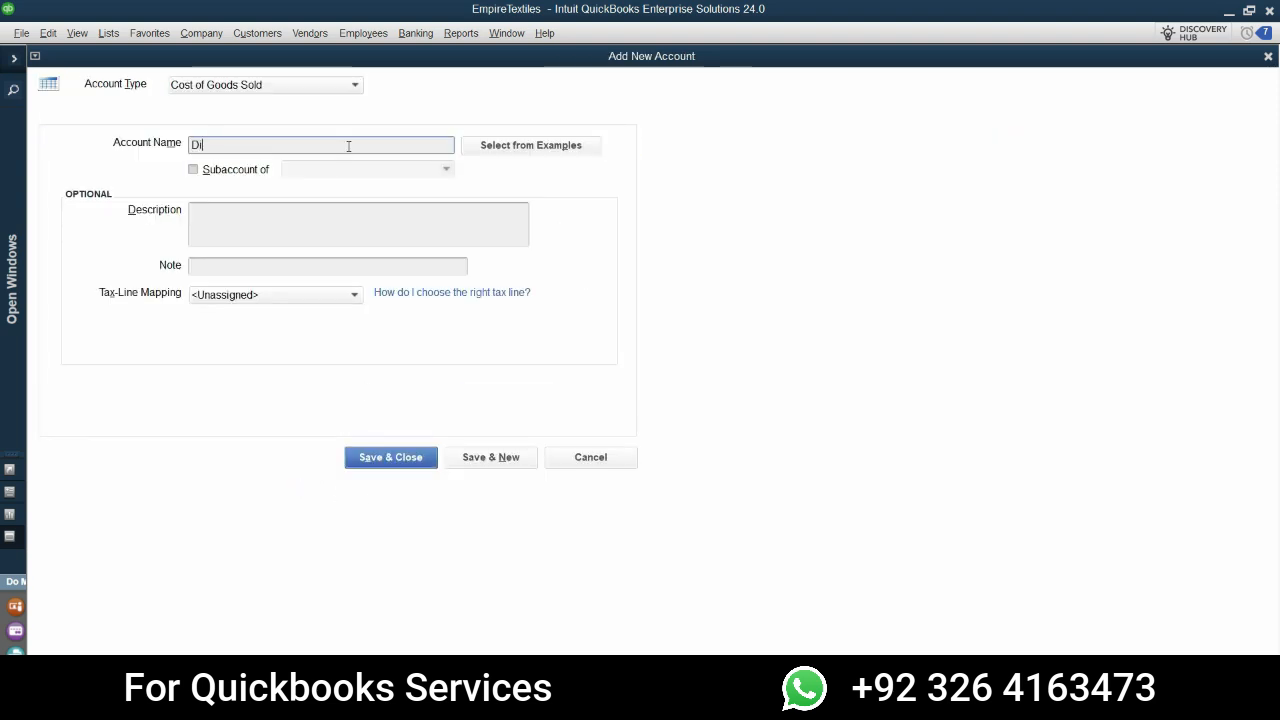
{"action": "type", "text": "Discount Received"}
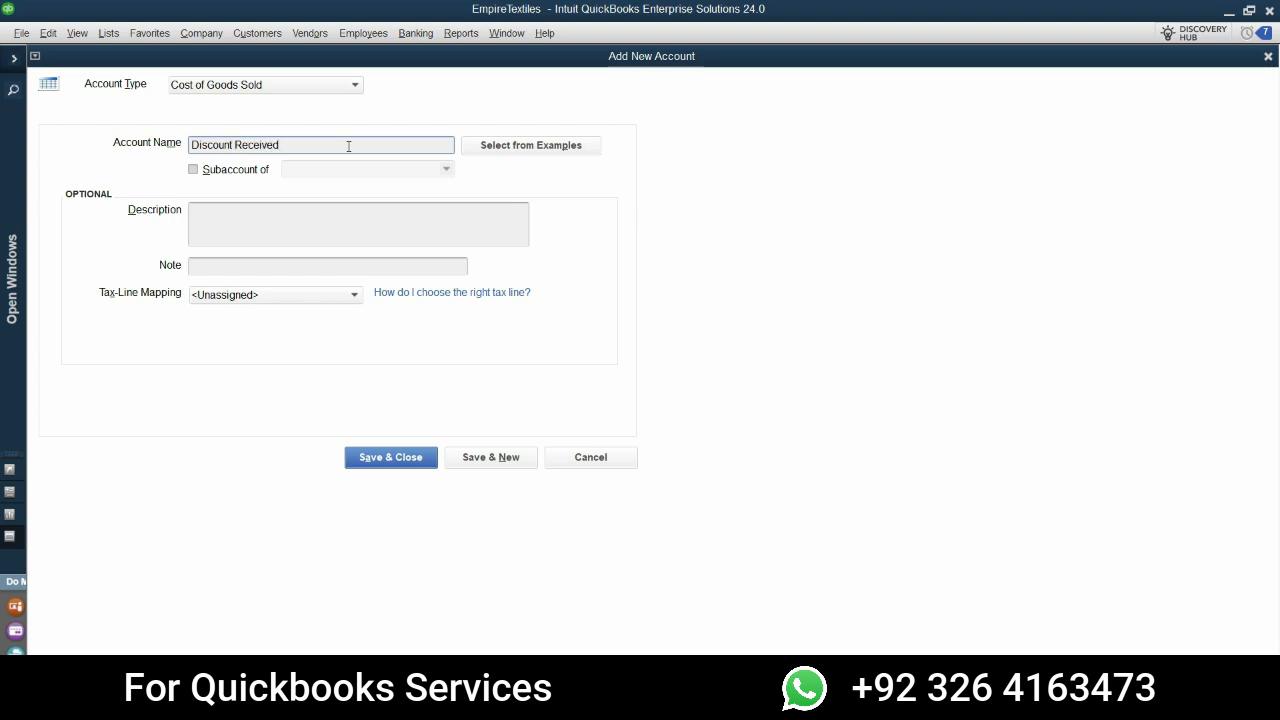
{"action": "left_click", "coordinate": [422, 457]}
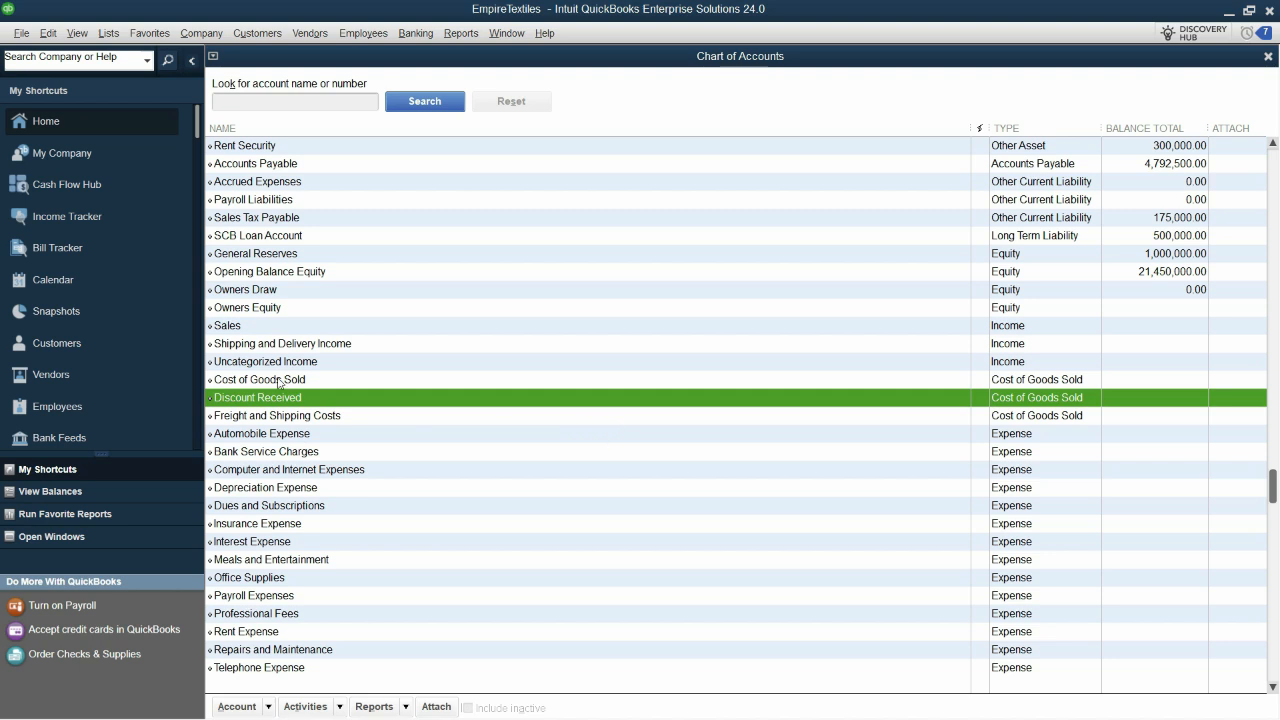
- Start a new vendor bill and create Franklin Textiles as a new vendor for it
{"action": "left_click", "coordinate": [88, 118]}
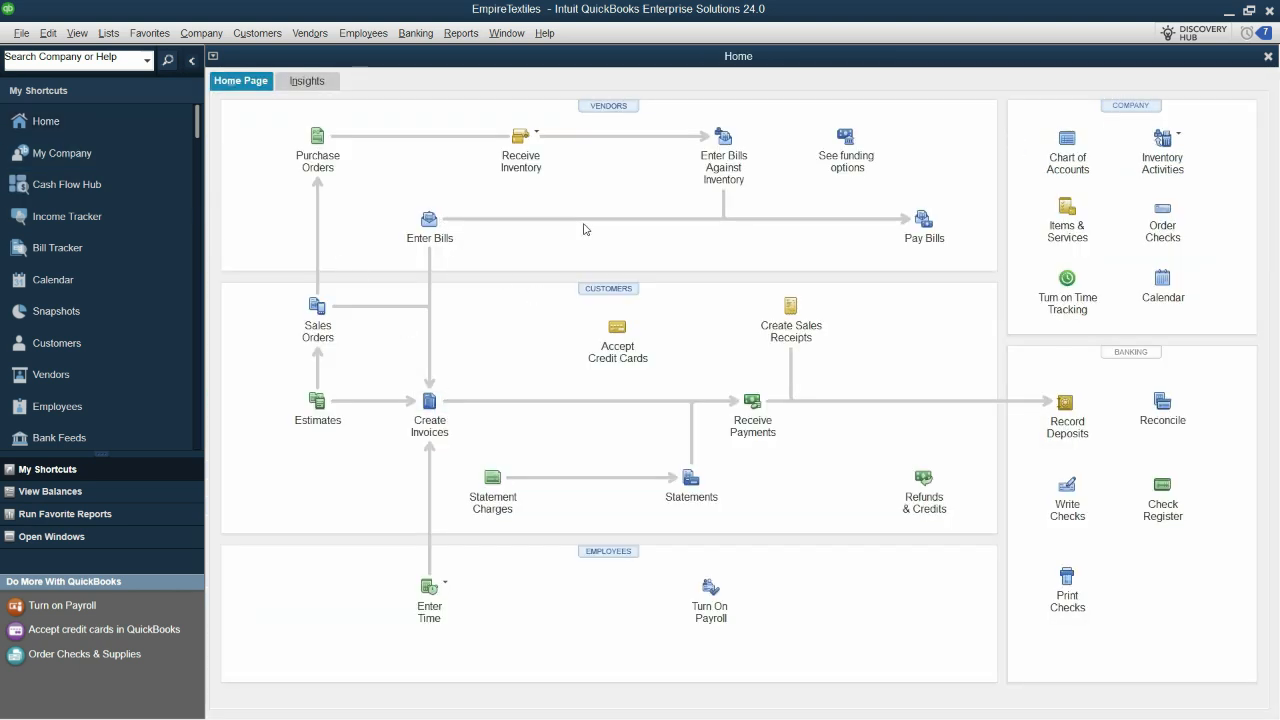
{"action": "left_click", "coordinate": [430, 234]}
{"action": "key", "text": "alt+Tab"}
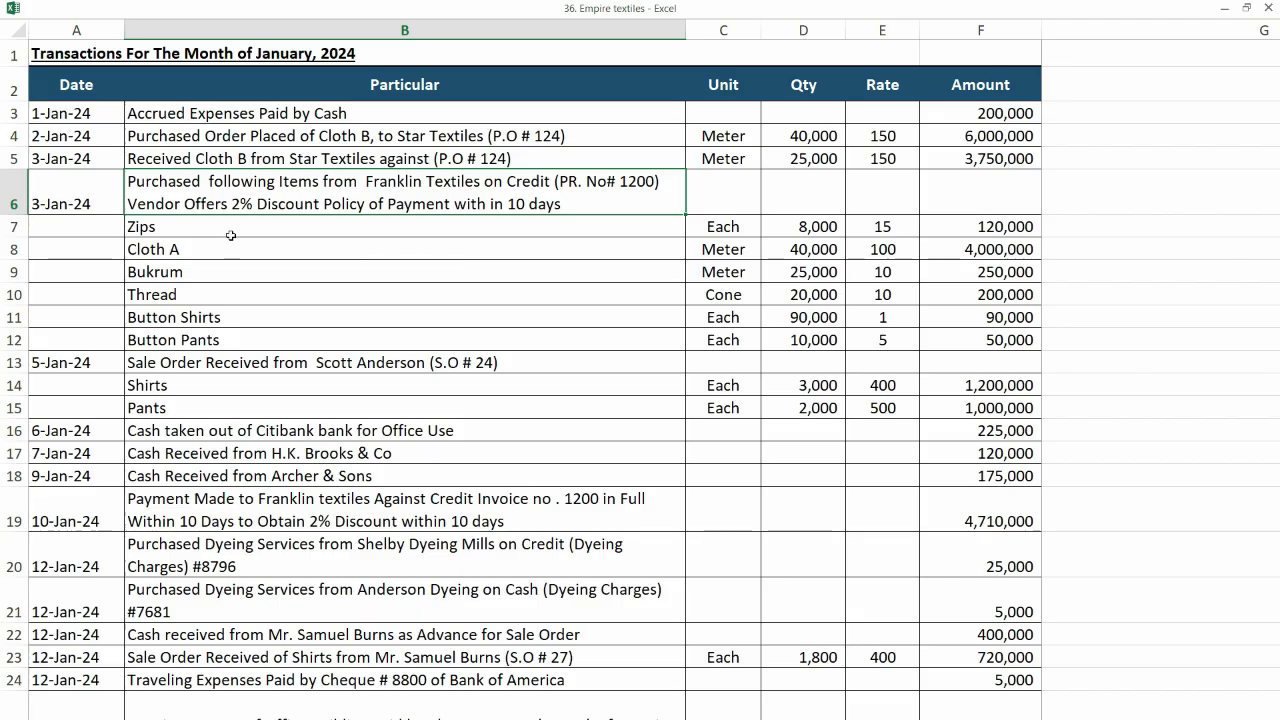
{"action": "key", "text": "alt+Tab"}
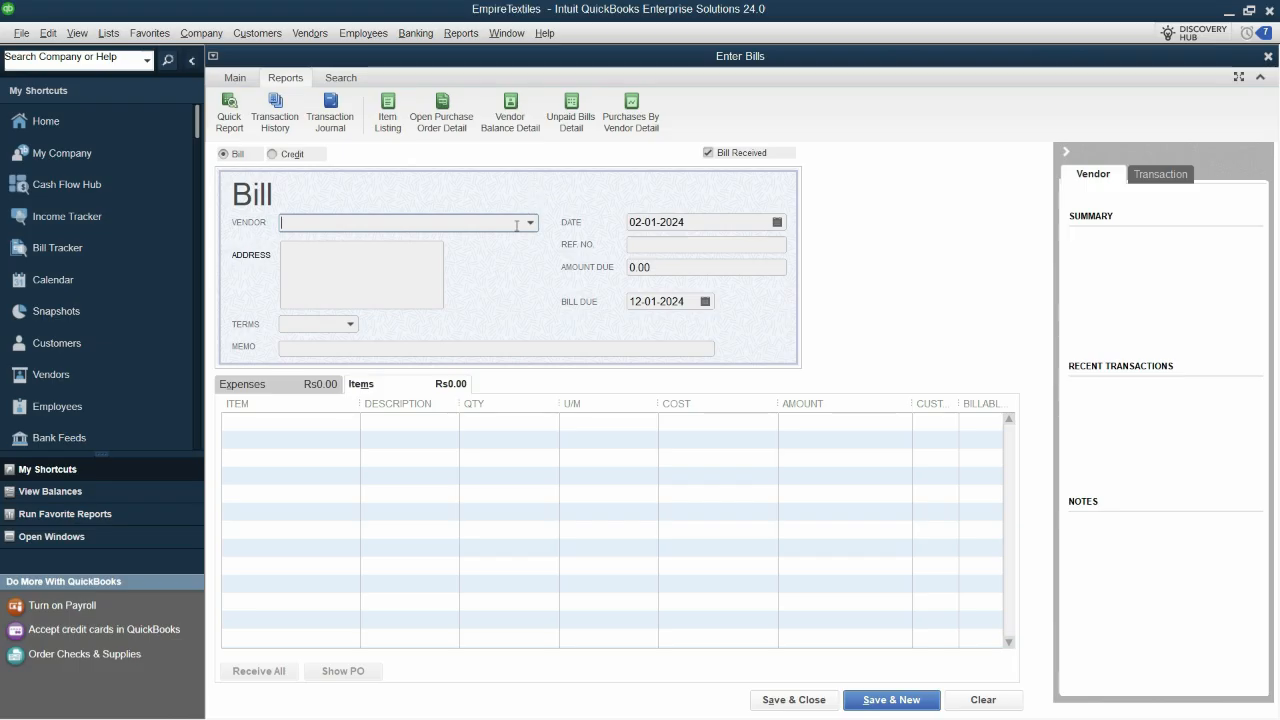
{"action": "left_click", "coordinate": [436, 228]}
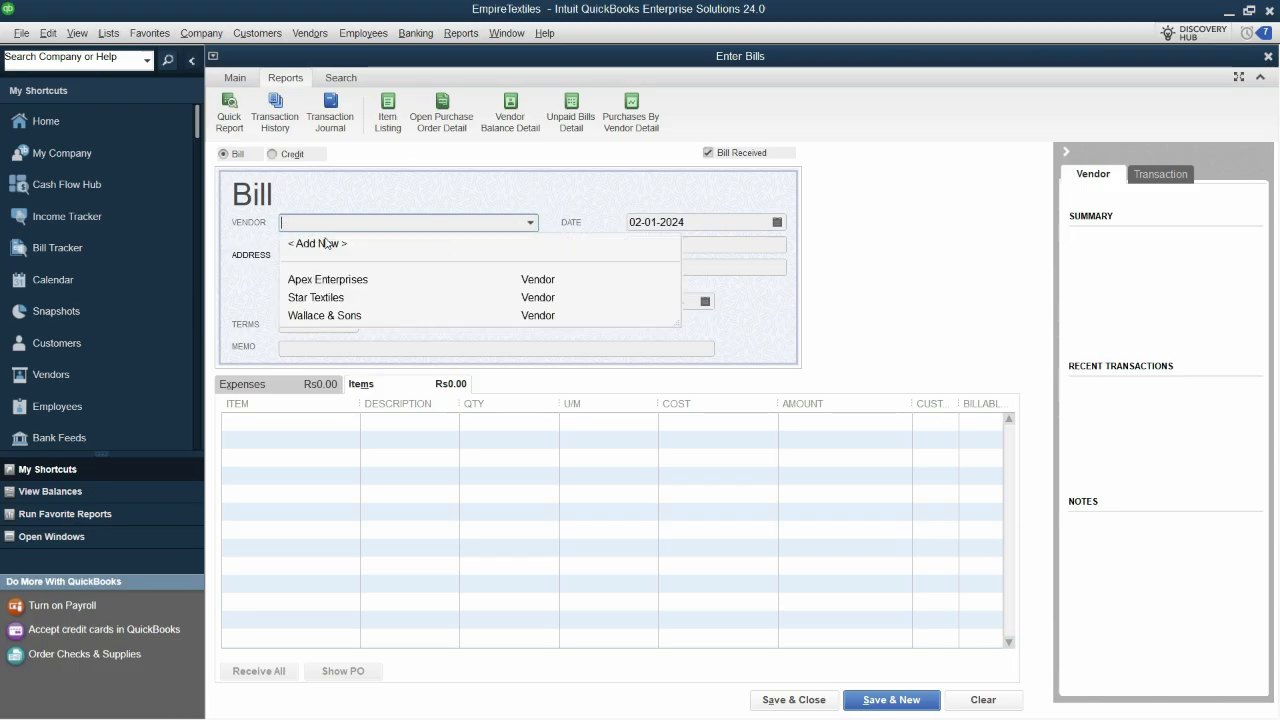
{"action": "left_click", "coordinate": [331, 243]}
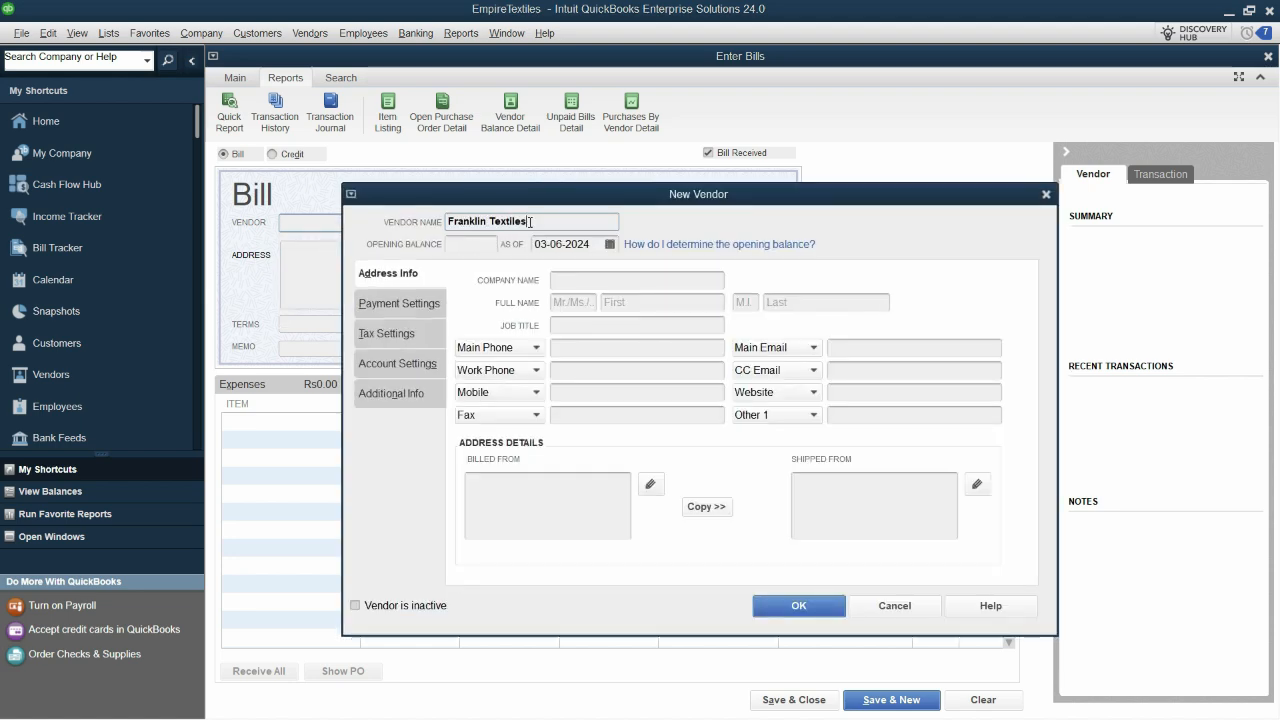
{"action": "key", "text": "Tab"}
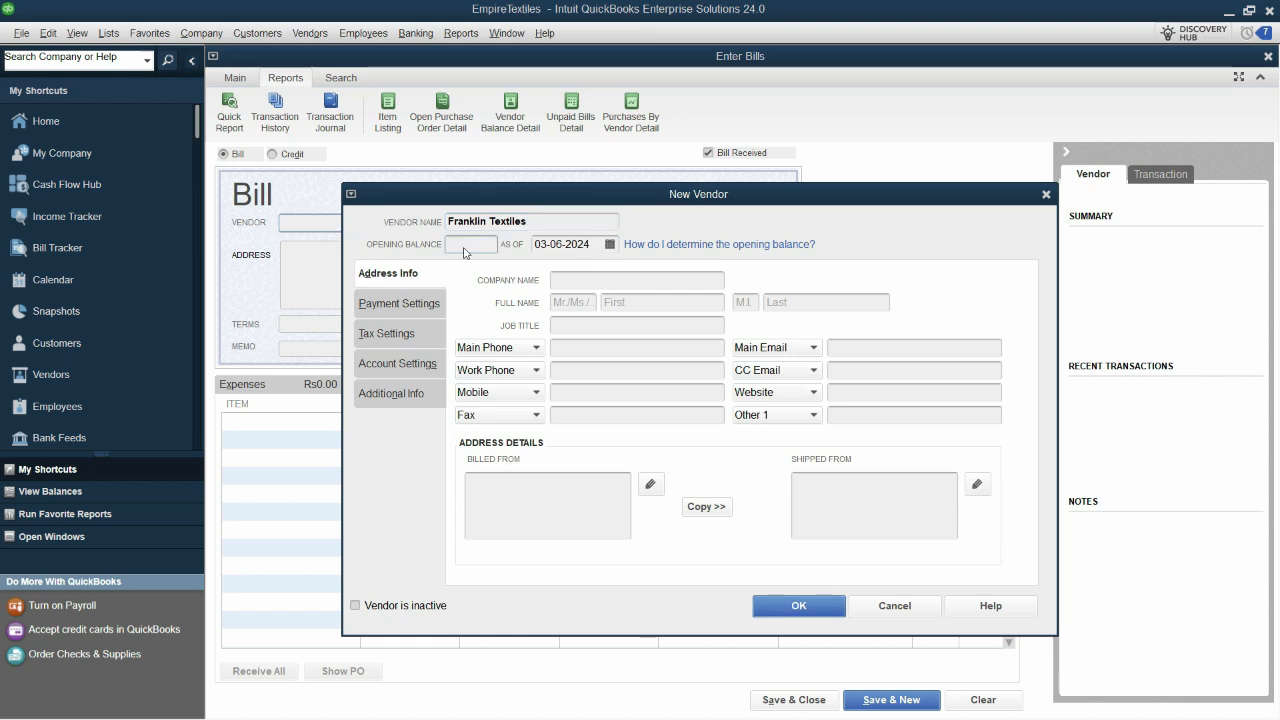
{"action": "left_click", "coordinate": [789, 602]}
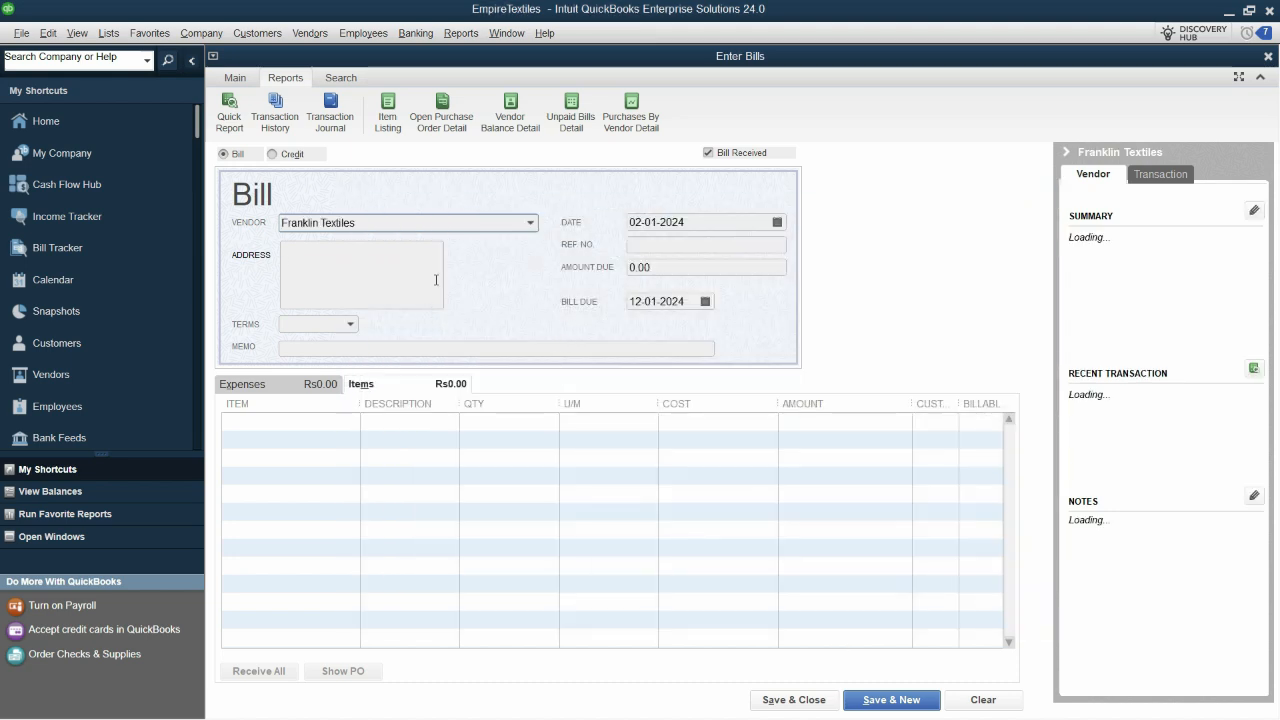
- Date the bill 03-01-2024 and enter reference number 1200, following the purchase entry in the Excel workbook
{"action": "left_click_drag", "start_coordinate": [692, 223], "coordinate": [546, 303]}
{"action": "key", "text": "alt+Tab"}
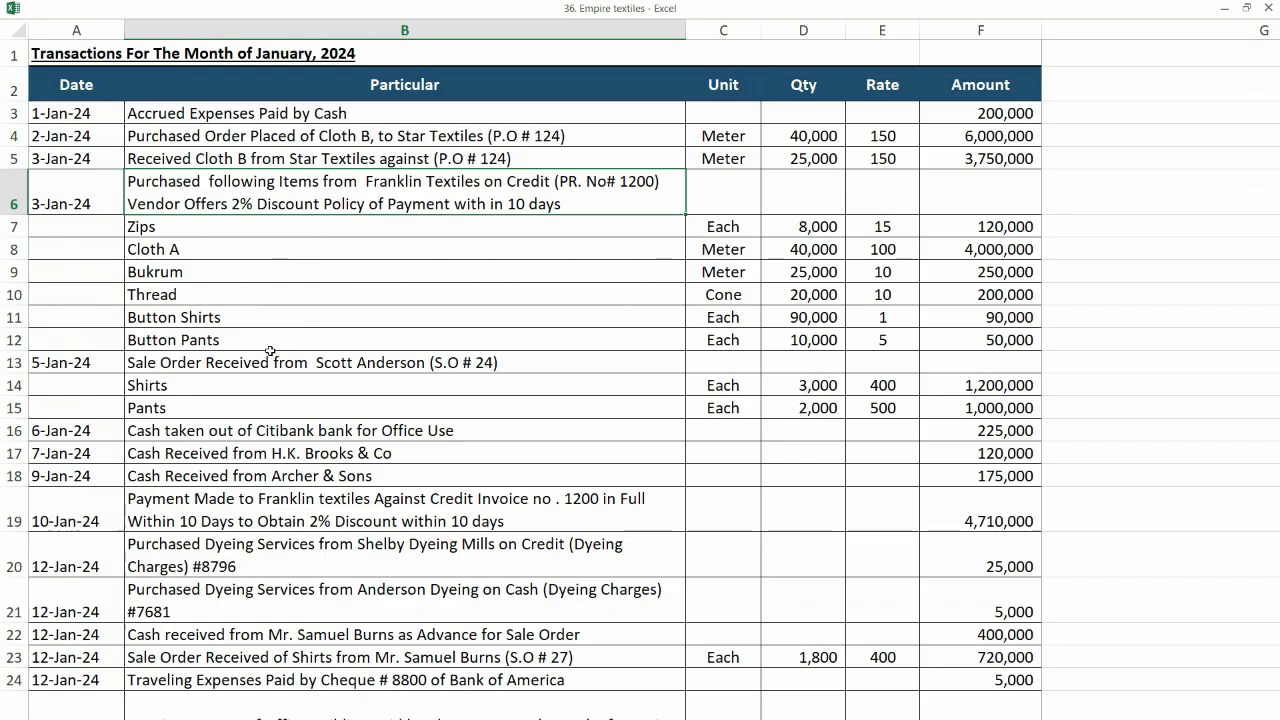
{"action": "key", "text": "alt+Tab"}
{"action": "type", "text": "03"}
{"action": "key", "text": "Tab"}
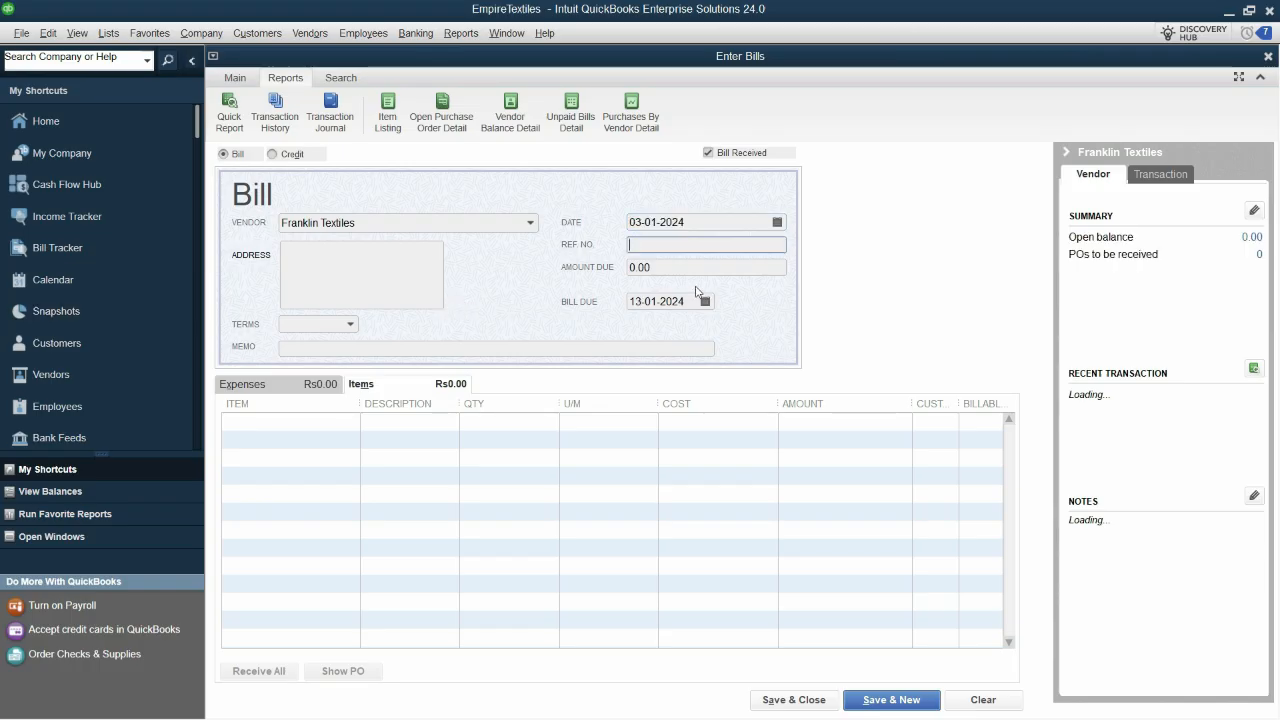
{"action": "key", "text": "alt+Tab"}
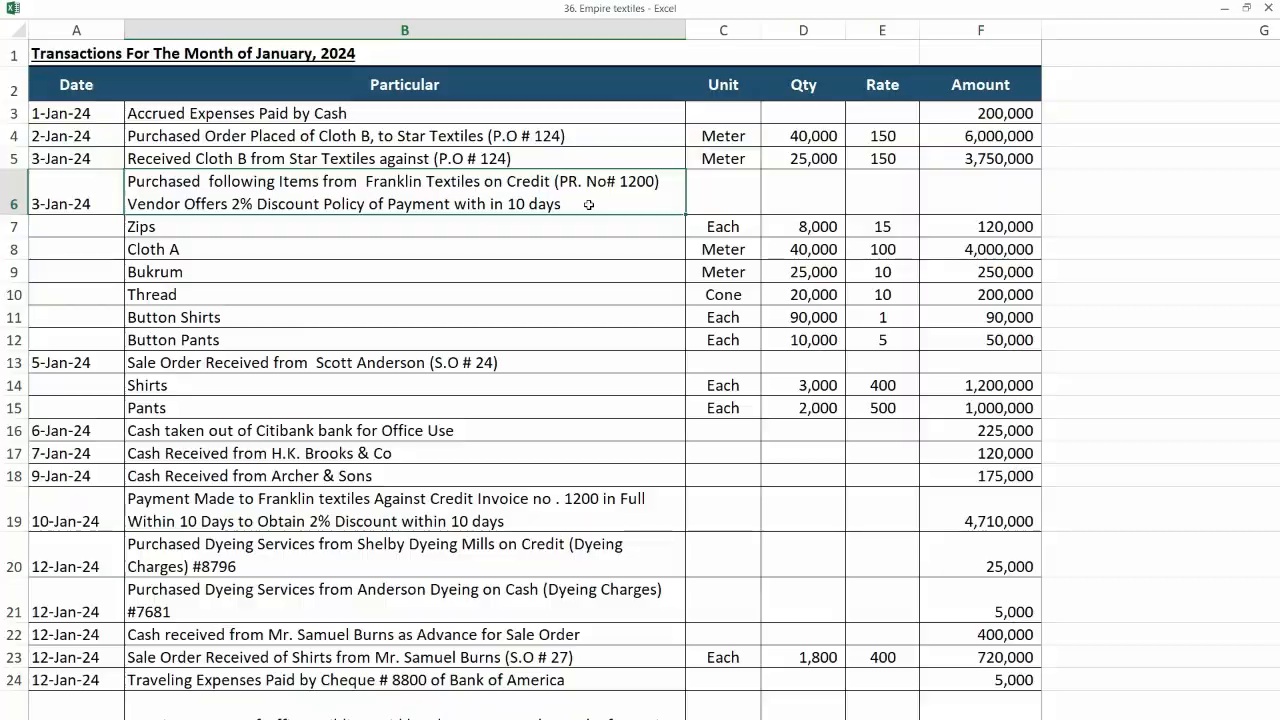
{"action": "key", "text": "alt+Tab"}
{"action": "key", "text": "Tab"}
{"action": "key", "text": "Tab"}
- Set the bill's terms to 2% 10 Net 30 and copy the Franklin Textiles purchase description from the Excel workbook into the memo
{"action": "left_click", "coordinate": [352, 326]}
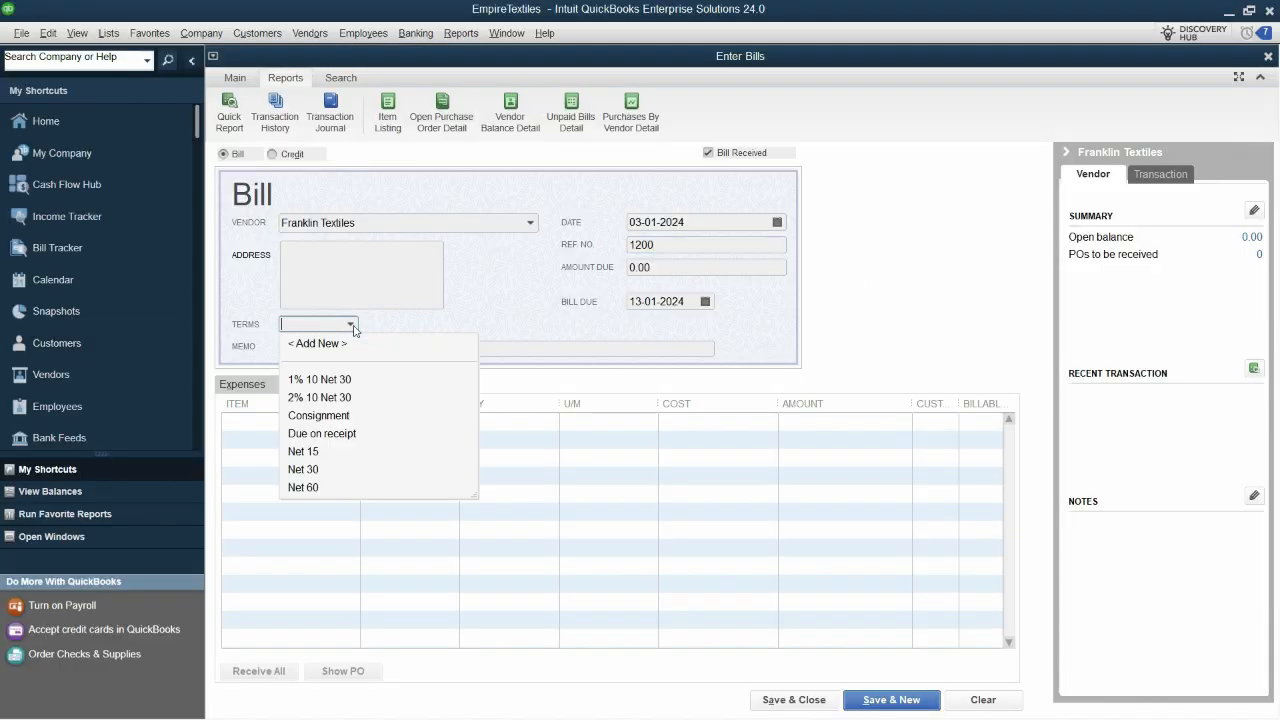
{"action": "left_click", "coordinate": [306, 402]}
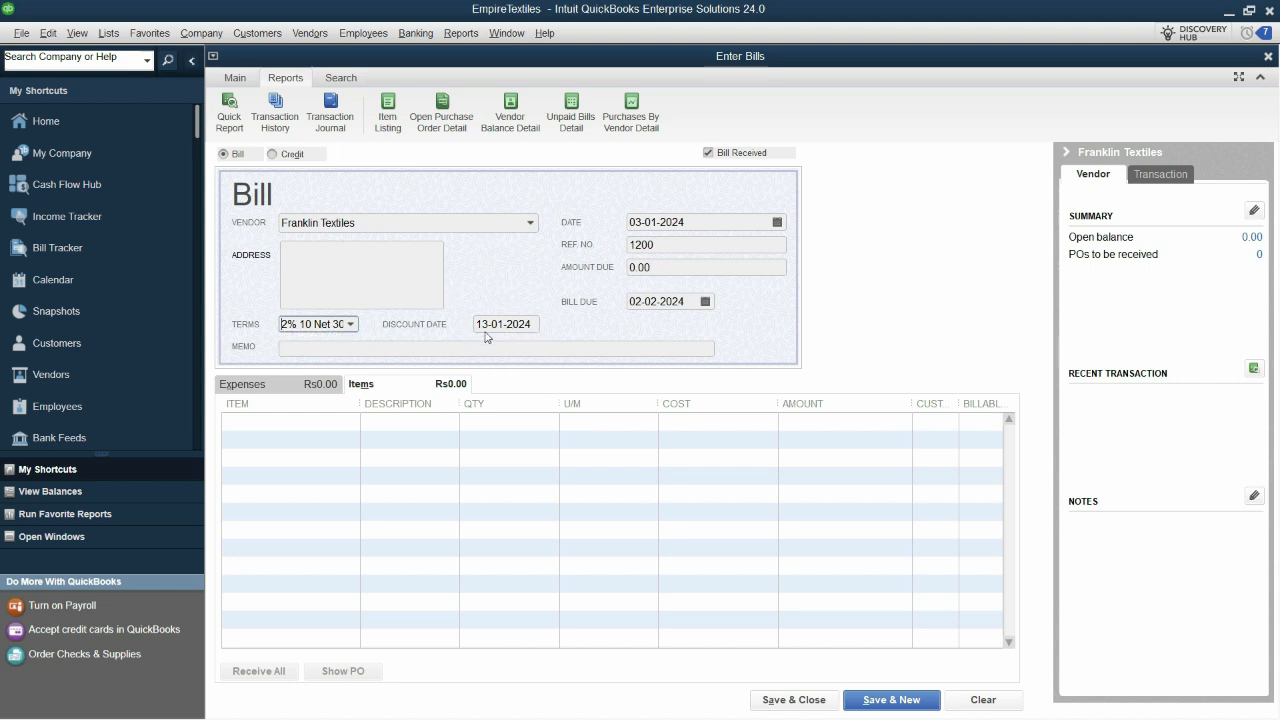
{"action": "left_click", "coordinate": [456, 347]}
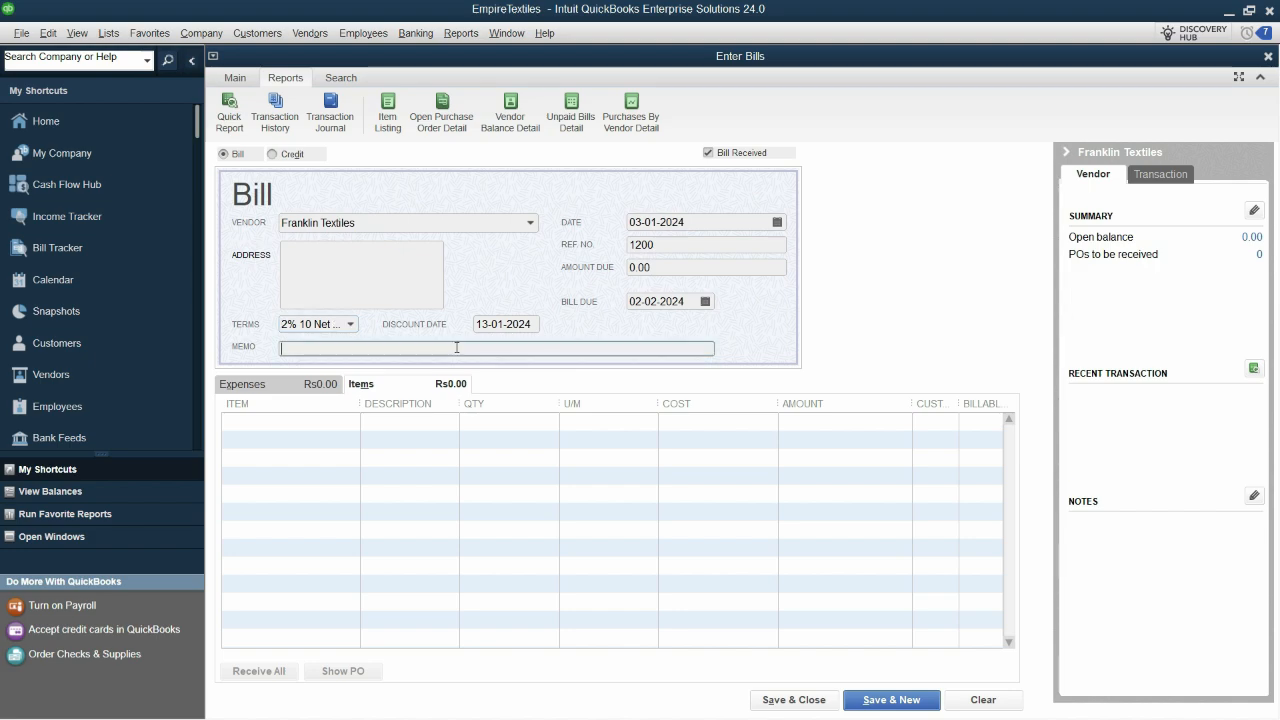
{"action": "key", "text": "alt+Tab"}
{"action": "key", "text": "ctrl+c"}
{"action": "key", "text": "alt+Tab"}
{"action": "key", "text": "ctrl+v"}
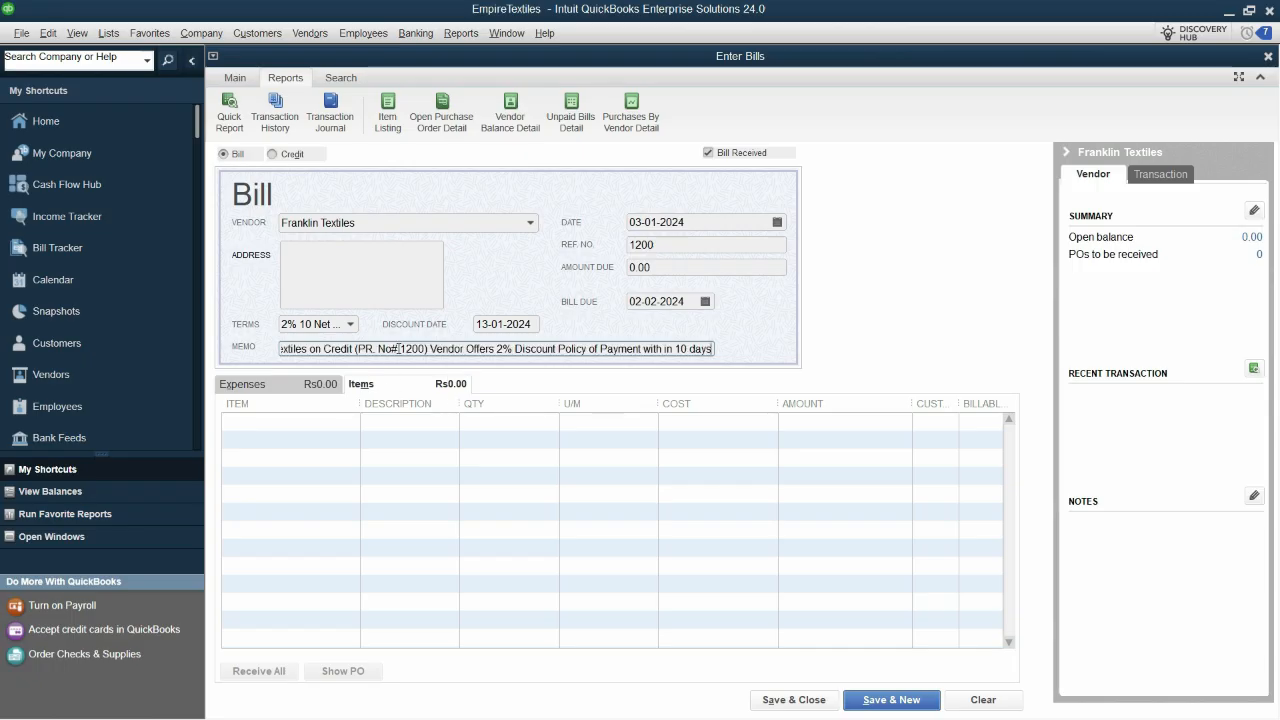
- Enter Zips as the bill's first item, following the purchase list in the Excel workbook
{"action": "left_click", "coordinate": [279, 414]}
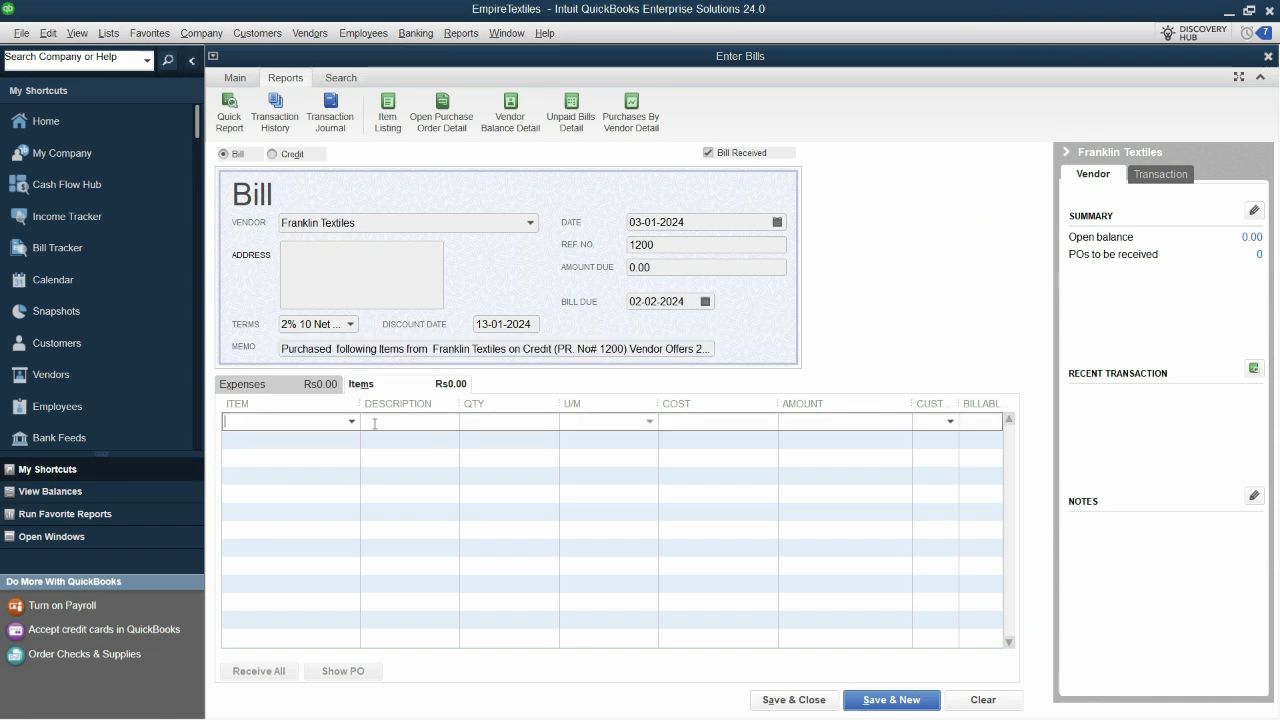
{"action": "key", "text": "alt+Tab"}
{"action": "key", "text": "Down"}
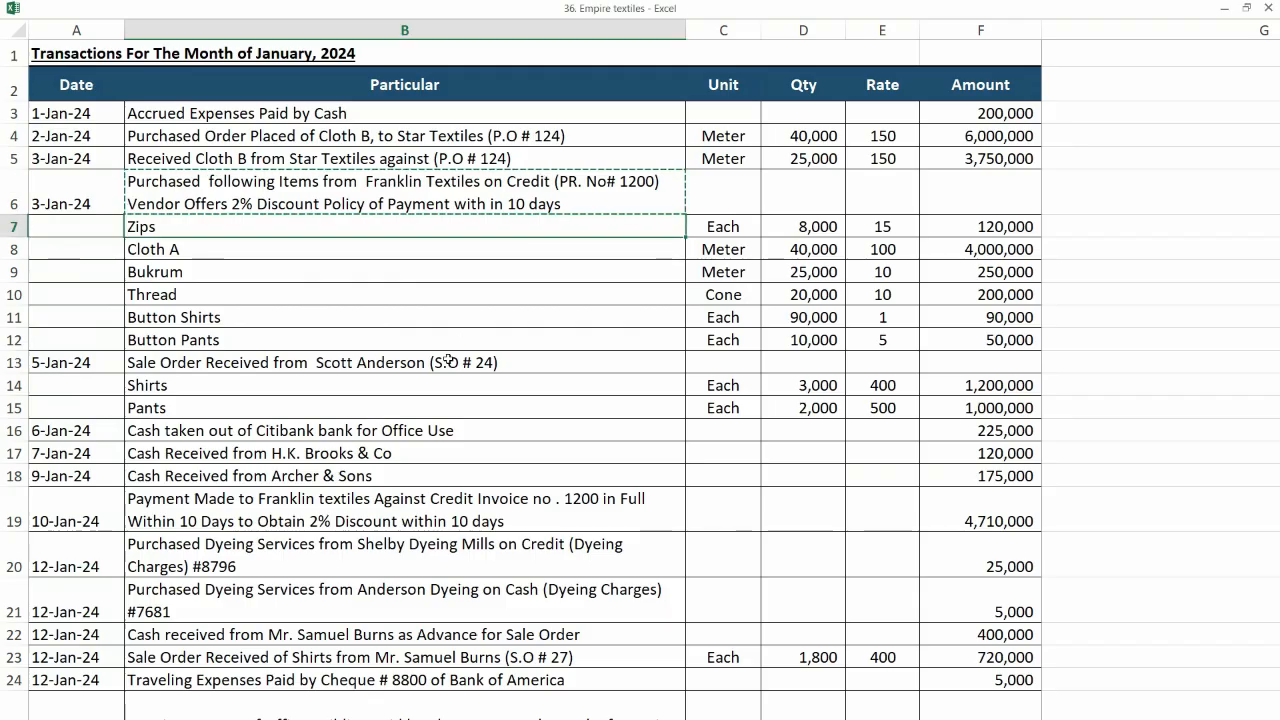
{"action": "key", "text": "alt+Tab"}
{"action": "type", "text": "Z"}
{"action": "key", "text": "Tab"}
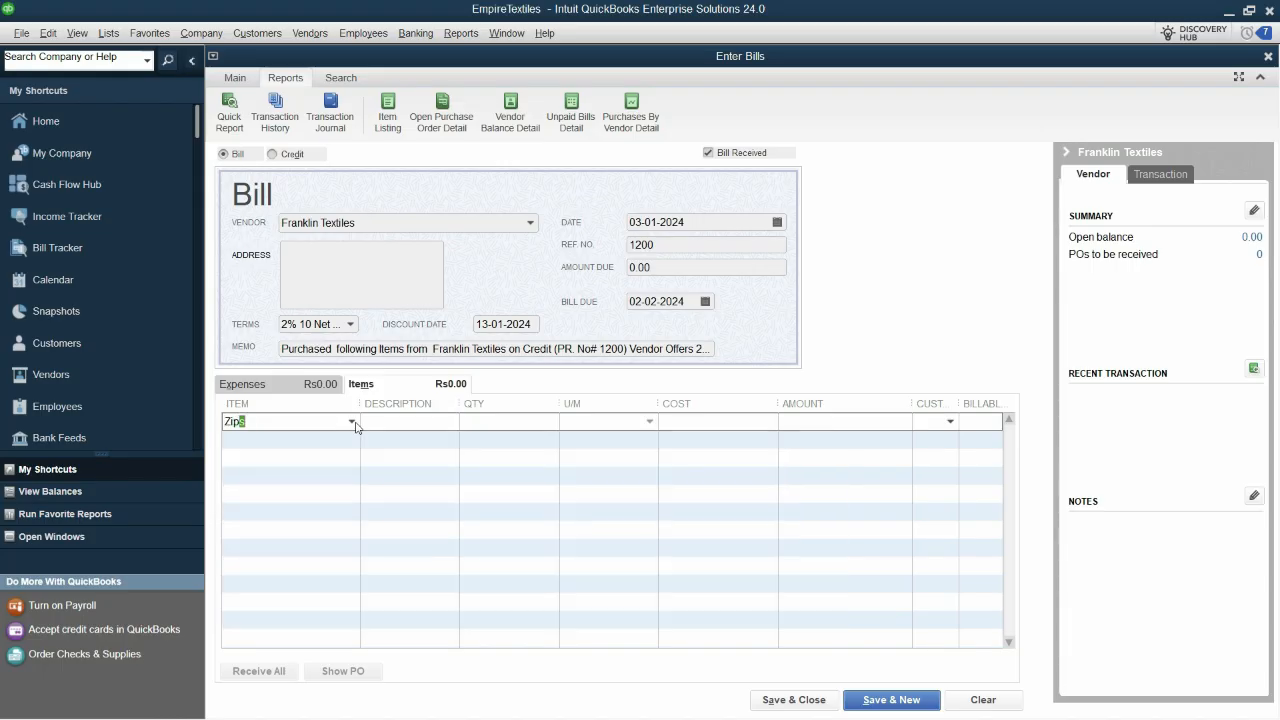
- Set the Zips quantity to 8,000 as listed in the Excel workbook, keeping the default cost
{"action": "key", "text": "alt+Tab"}
{"action": "key", "text": "Right"}
{"action": "key", "text": "Right"}
{"action": "key", "text": "alt+Tab"}
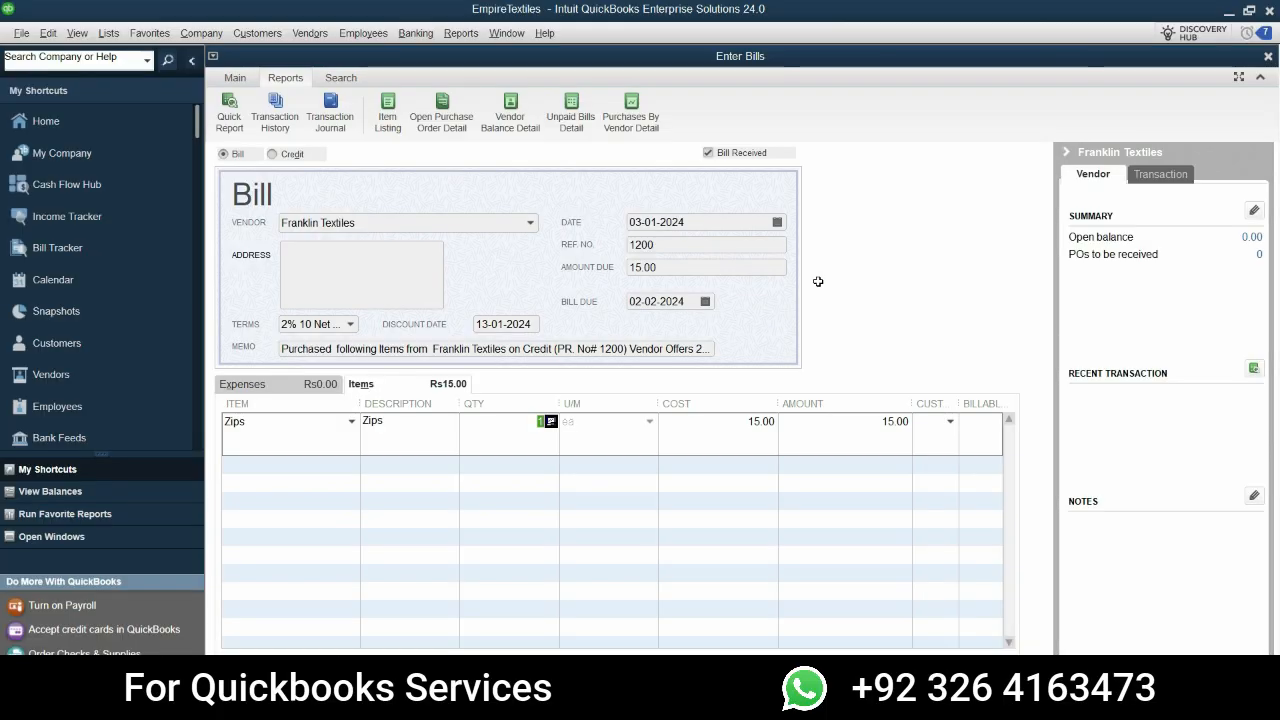
{"action": "type", "text": "800"}
{"action": "key", "text": "alt+Tab"}
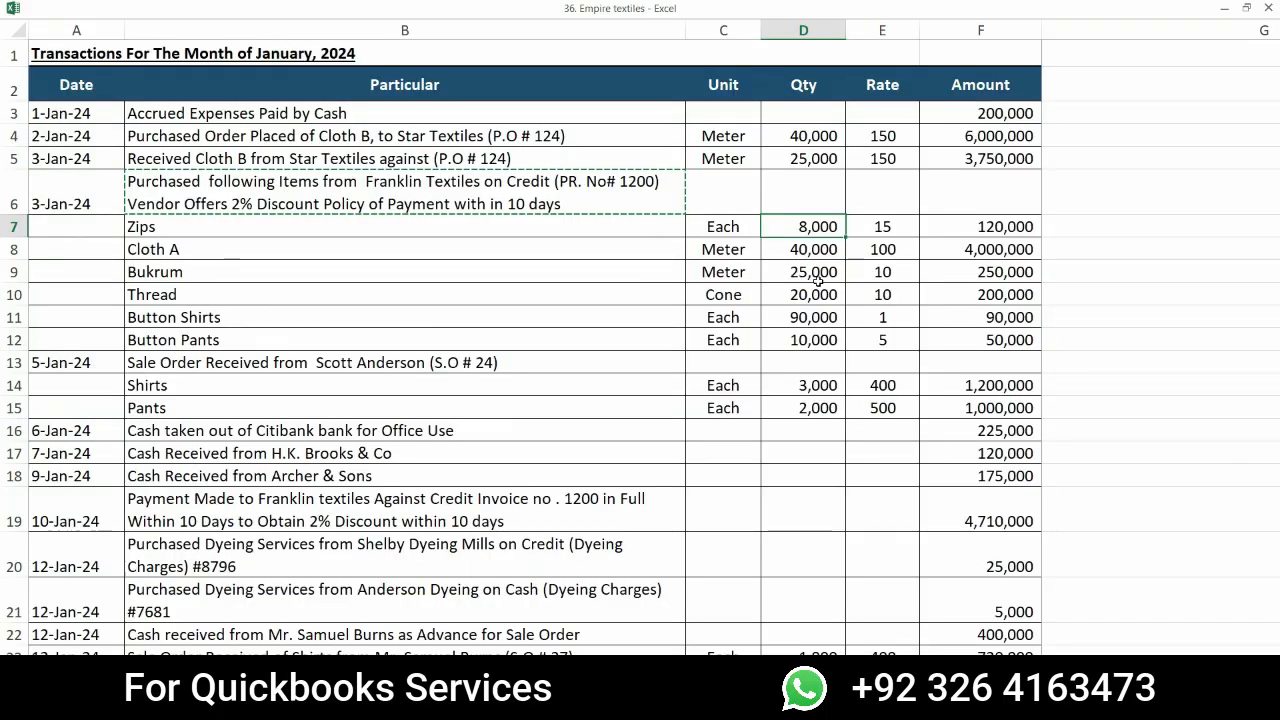
{"action": "key", "text": "alt+Tab"}
{"action": "type", "text": "0"}
{"action": "key", "text": "Tab"}
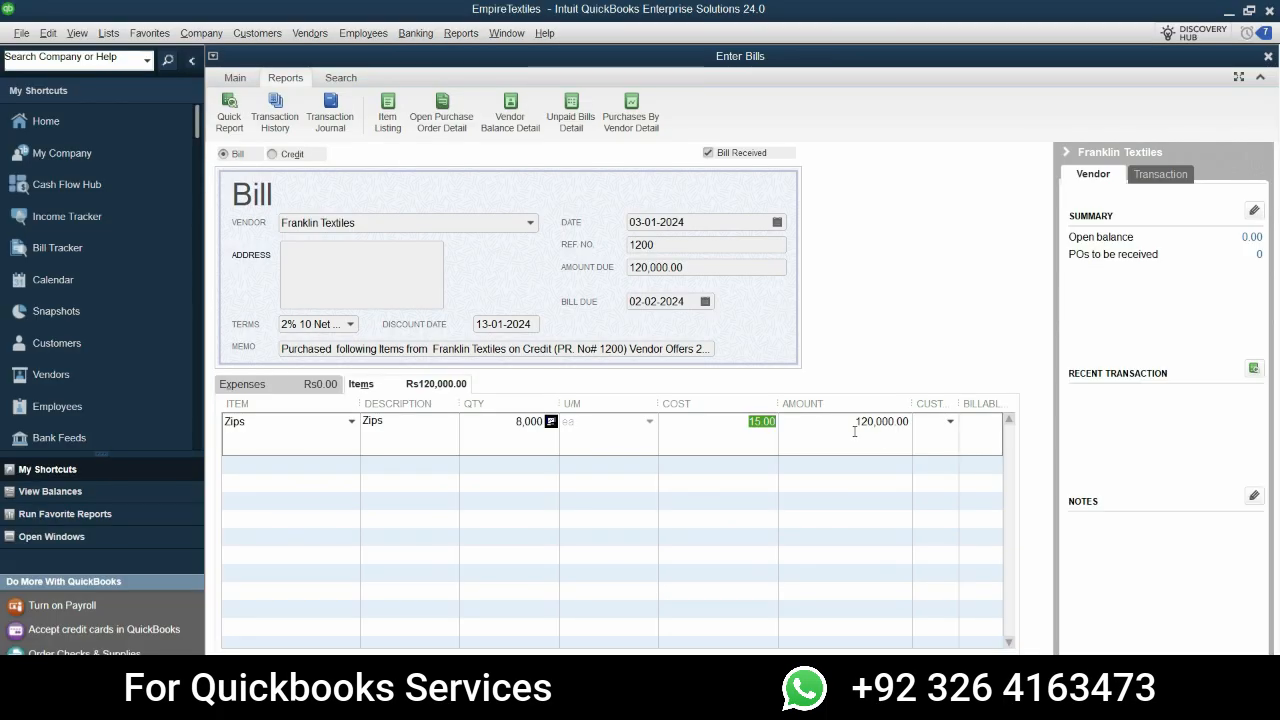
{"action": "key", "text": "Tab"}
{"action": "key", "text": "Tab"}
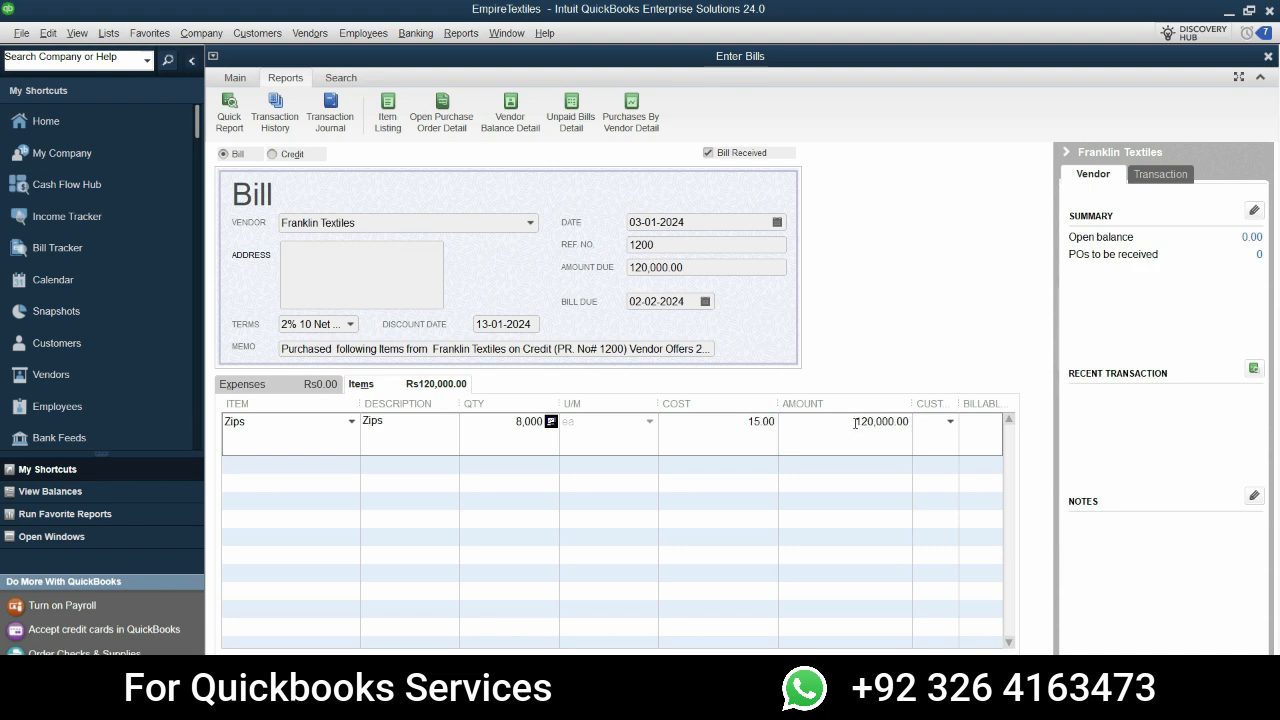
{"action": "key", "text": "Tab"}
- Add Cloth A to the bill with a quantity of 40,000 and compare its rate and amount with the Excel workbook
{"action": "key", "text": "alt+Tab"}
{"action": "left_click", "coordinate": [218, 252]}
{"action": "key", "text": "alt+Tab"}
{"action": "type", "text": "Cloth A"}
{"action": "key", "text": "Tab"}
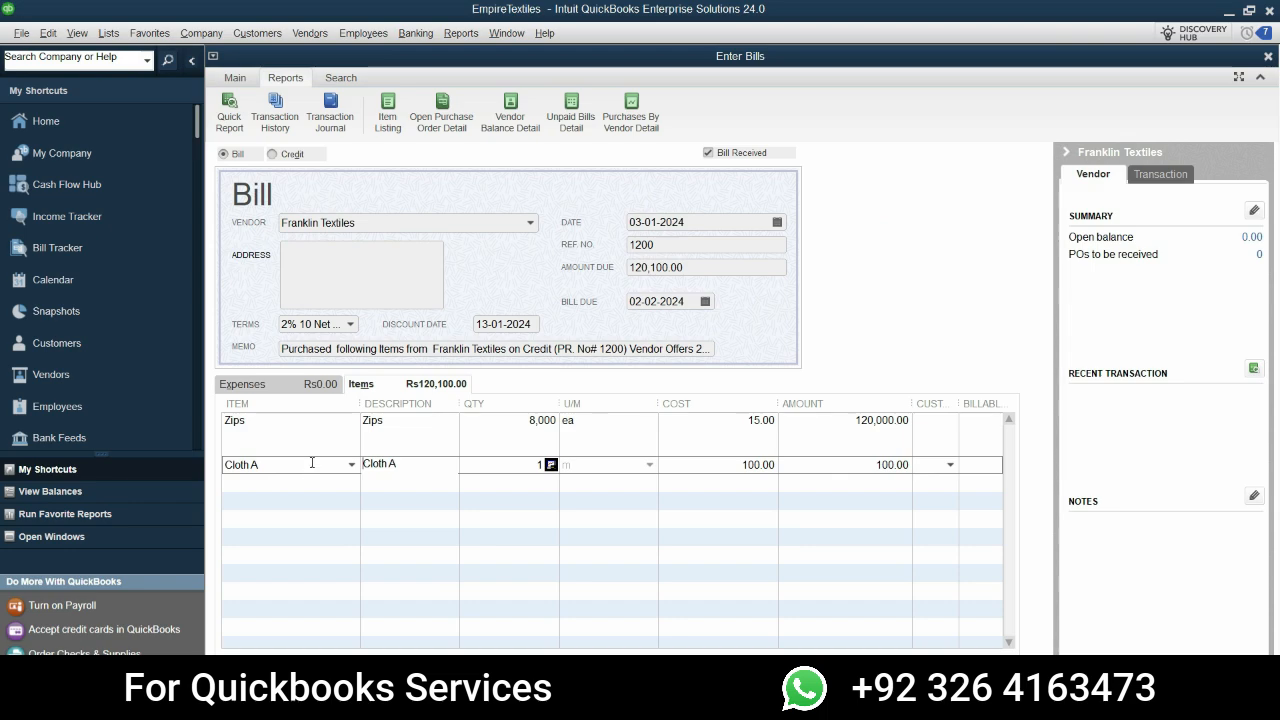
{"action": "key", "text": "Tab"}
{"action": "key", "text": "alt+Tab"}
{"action": "key", "text": "alt+Tab"}
{"action": "type", "text": "4000"}
{"action": "key", "text": "Tab"}
{"action": "key", "text": "alt+Tab"}
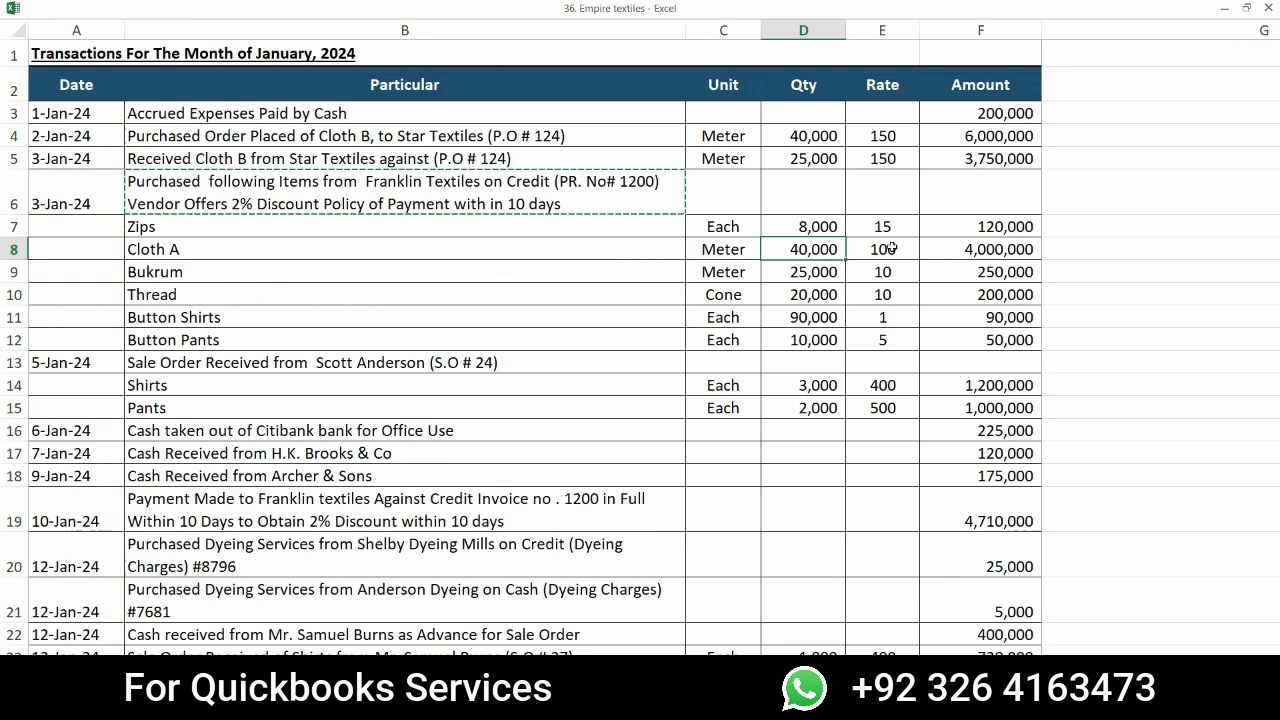
{"action": "key", "text": "Right"}
{"action": "key", "text": "Right"}
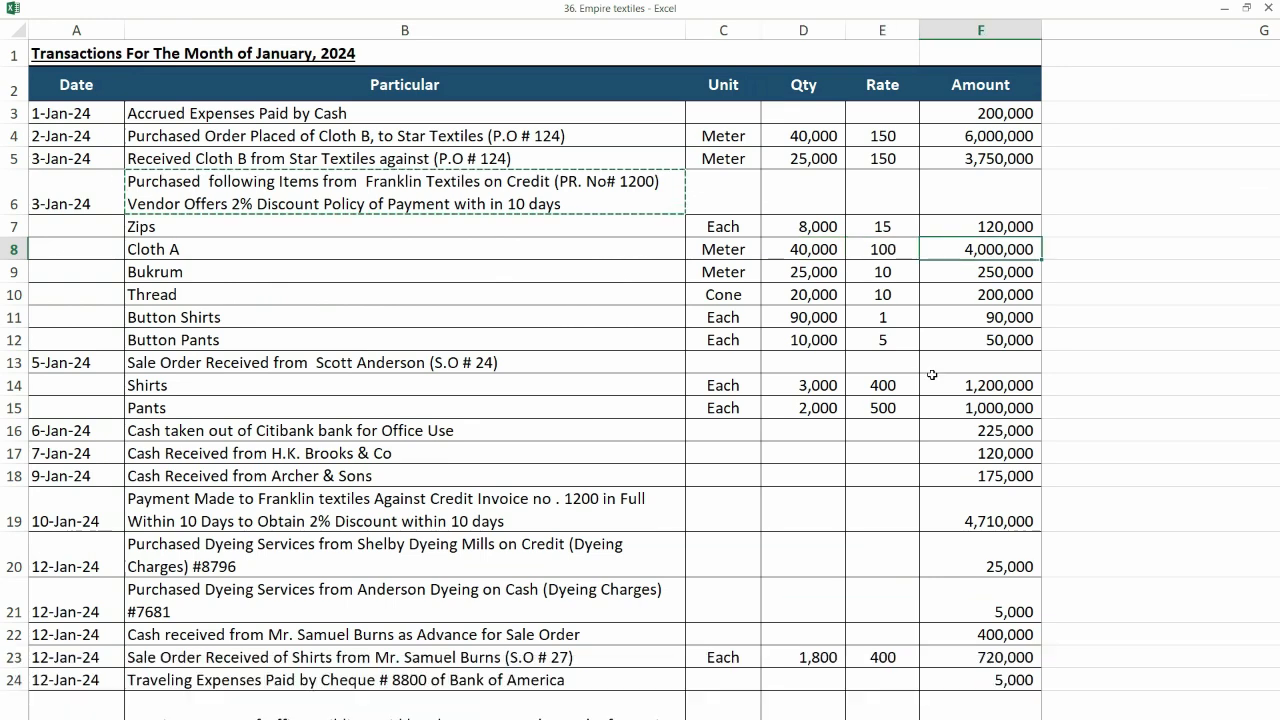
{"action": "key", "text": "alt+Tab"}
- Add Bukram to the bill with a quantity of 25,000, following its row in the Excel workbook
{"action": "key", "text": "alt+Tab"}
{"action": "left_click", "coordinate": [180, 276]}
{"action": "left_click", "coordinate": [817, 272]}
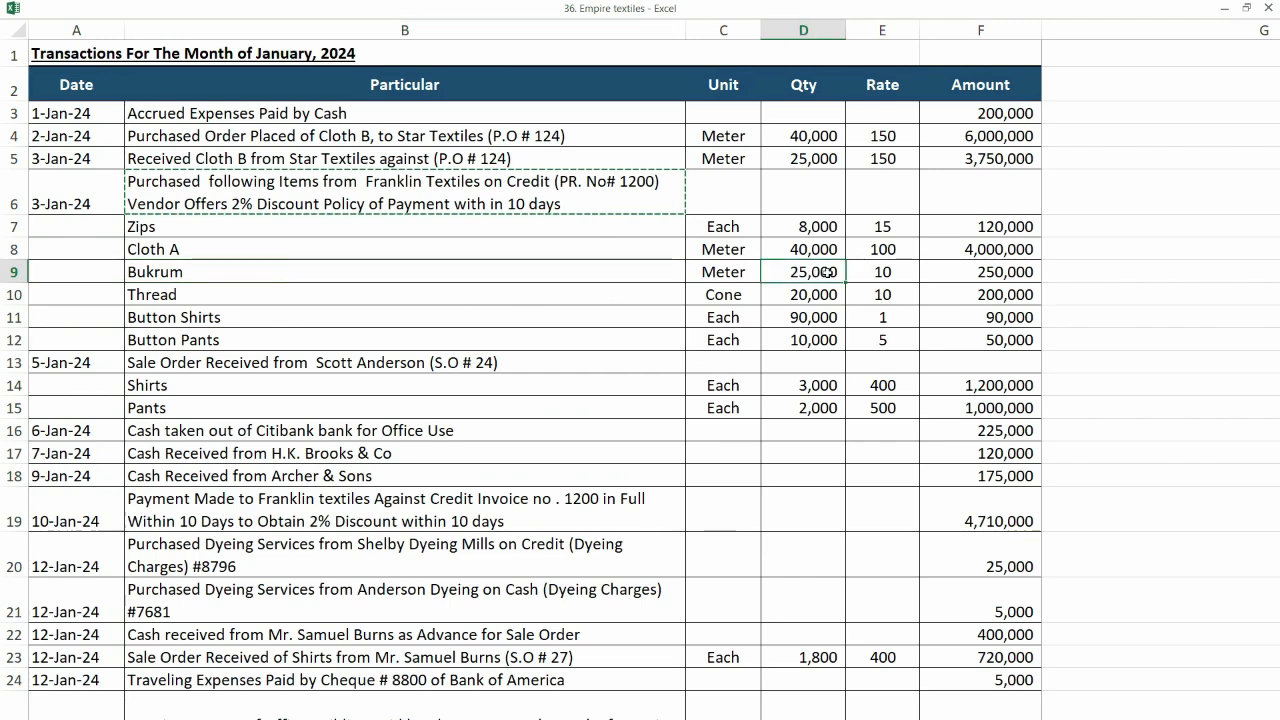
{"action": "left_click", "coordinate": [890, 272]}
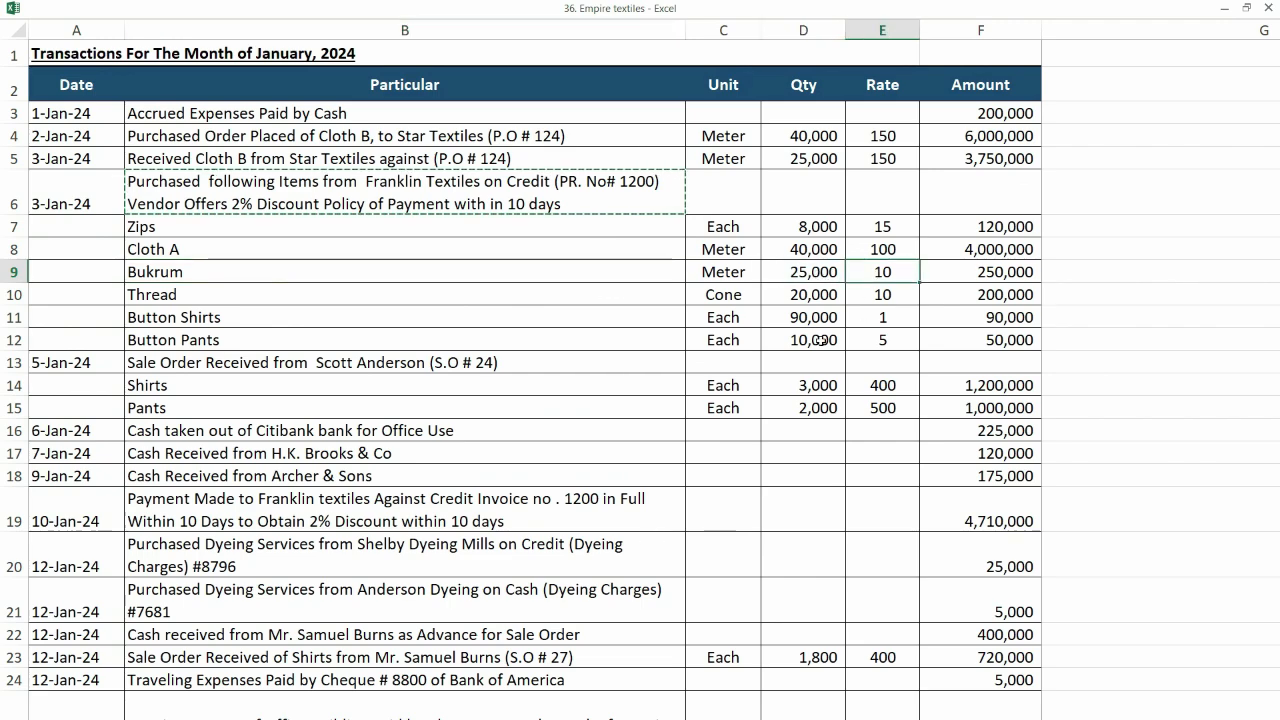
{"action": "key", "text": "alt+Tab"}
{"action": "type", "text": "Bukram"}
{"action": "key", "text": "Tab"}
{"action": "key", "text": "Tab"}
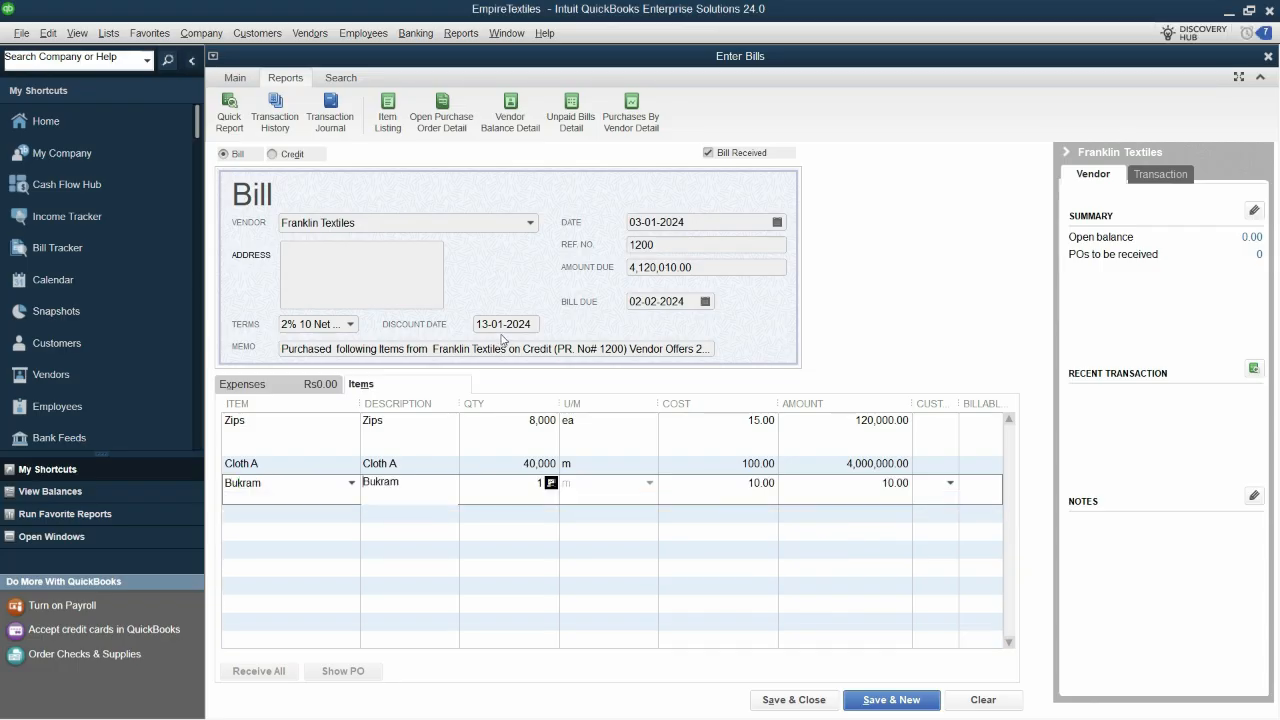
{"action": "type", "text": "25,000"}
{"action": "key", "text": "Tab"}
{"action": "key", "text": "Tab"}
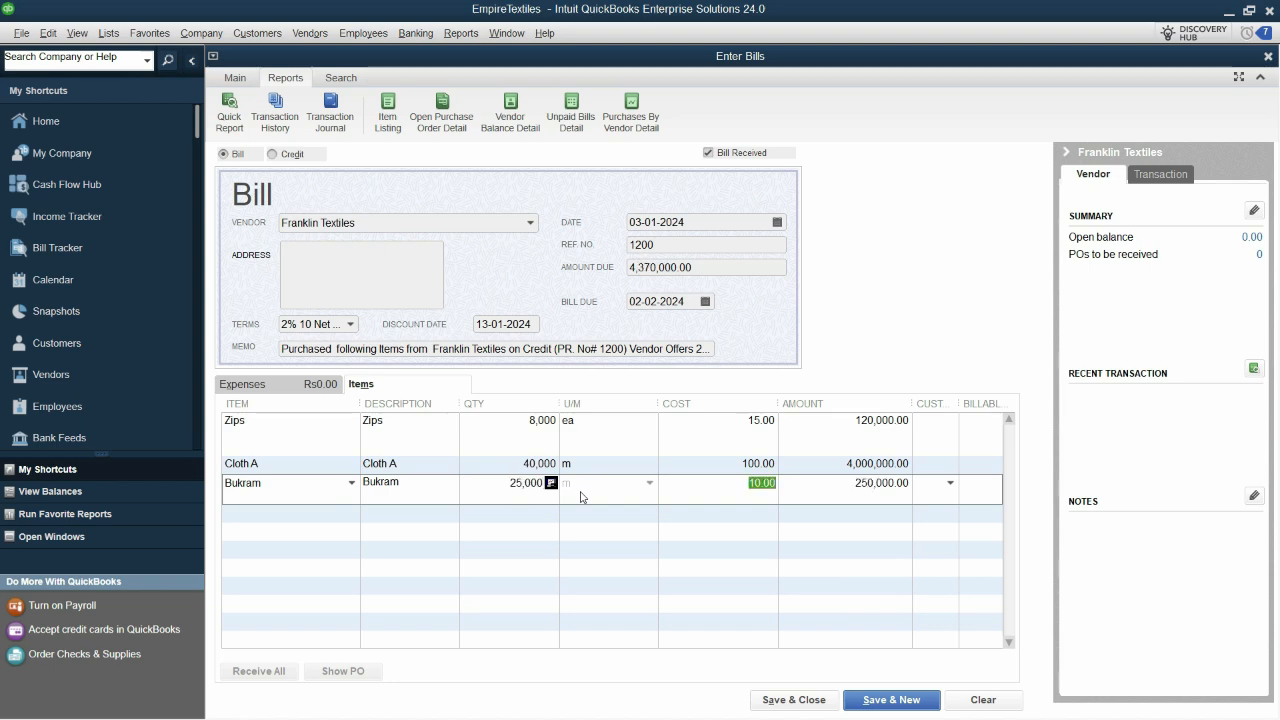
- Add Thread to the bill's next row with a quantity of 20,000, following its row in the Excel workbook
{"action": "left_click", "coordinate": [283, 519]}
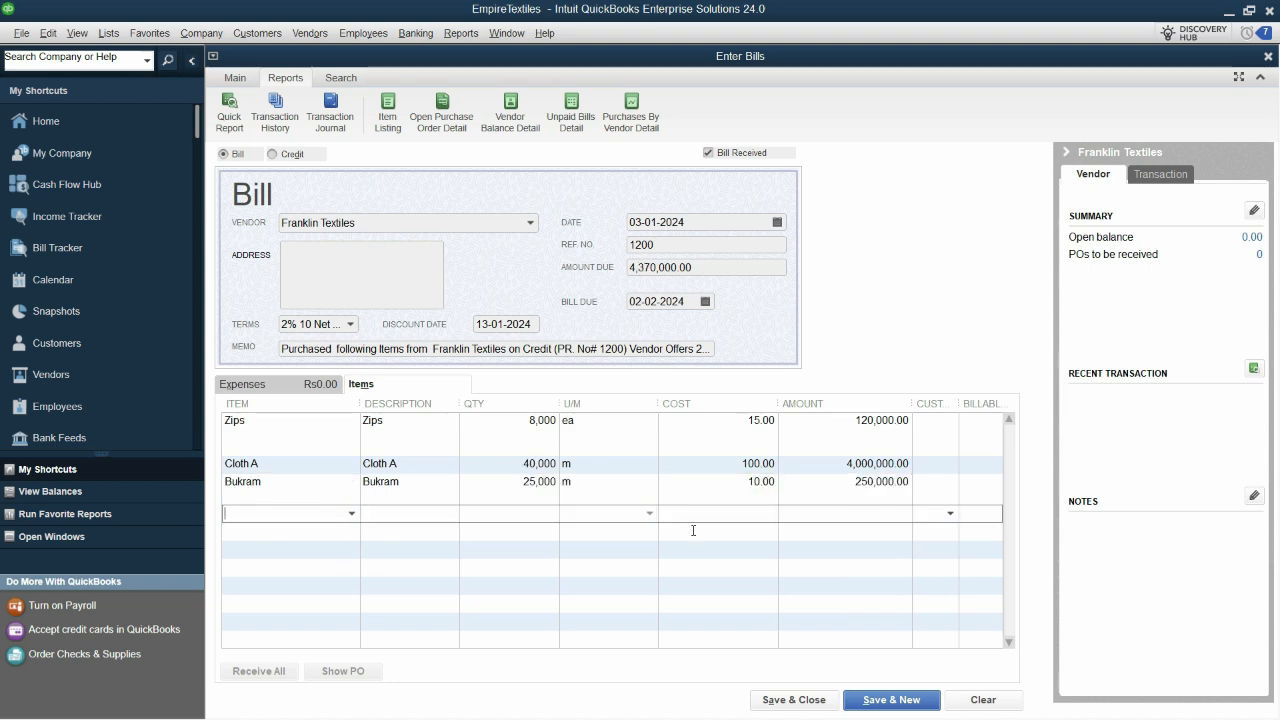
{"action": "key", "text": "alt+Tab"}
{"action": "left_click_drag", "start_coordinate": [1010, 226], "coordinate": [1010, 272]}
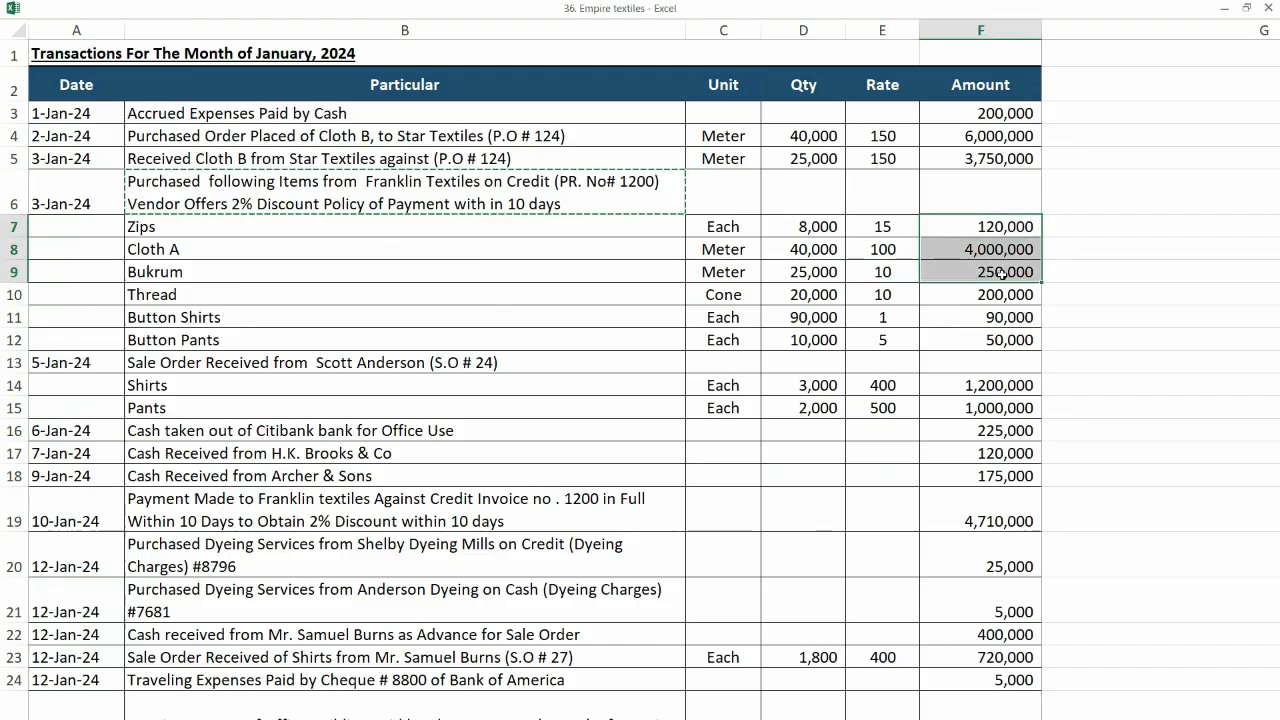
{"action": "left_click", "coordinate": [1038, 294]}
{"action": "left_click", "coordinate": [227, 297]}
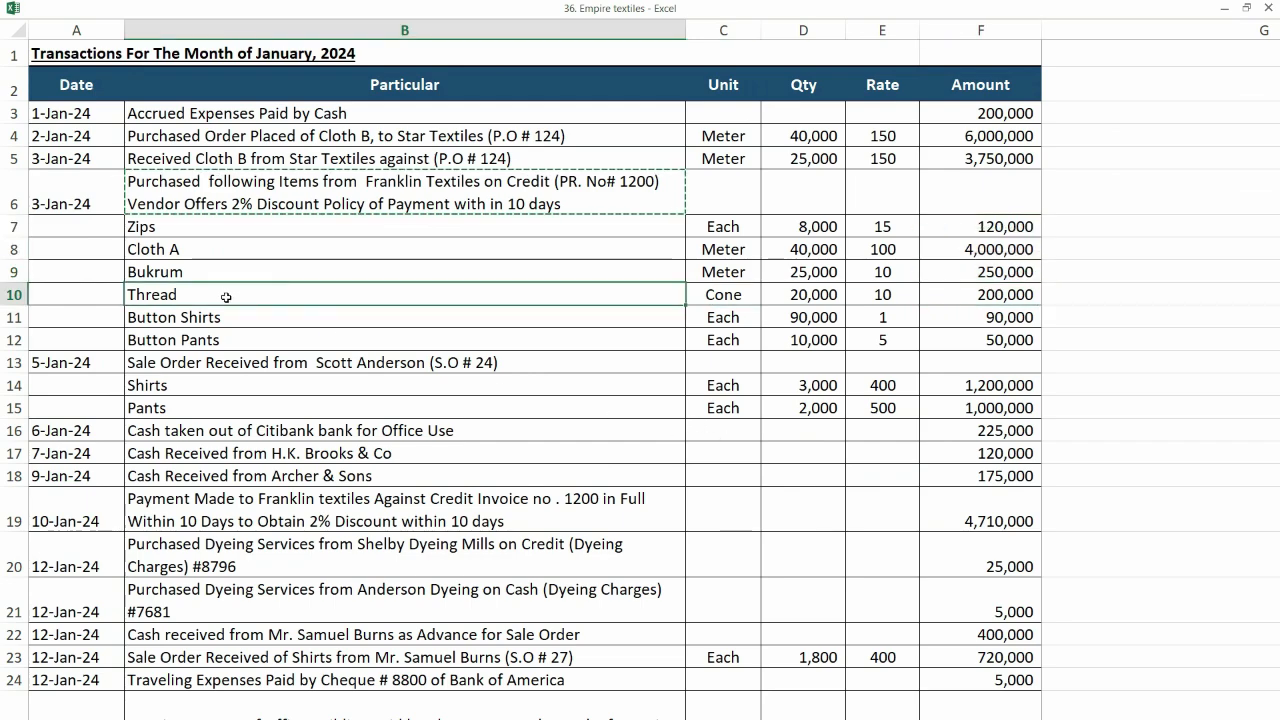
{"action": "key", "text": "alt+Tab"}
{"action": "type", "text": "Thread"}
{"action": "key", "text": "Tab"}
{"action": "key", "text": "Tab"}
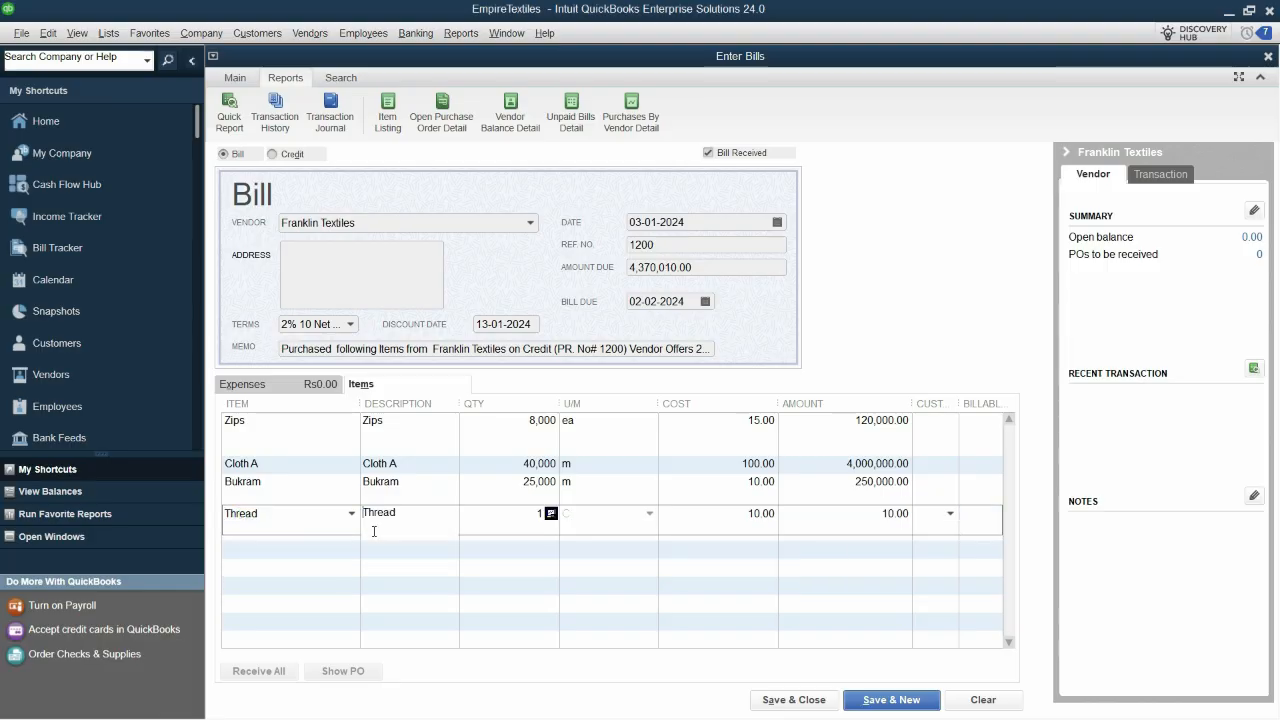
{"action": "key", "text": "alt+Tab"}
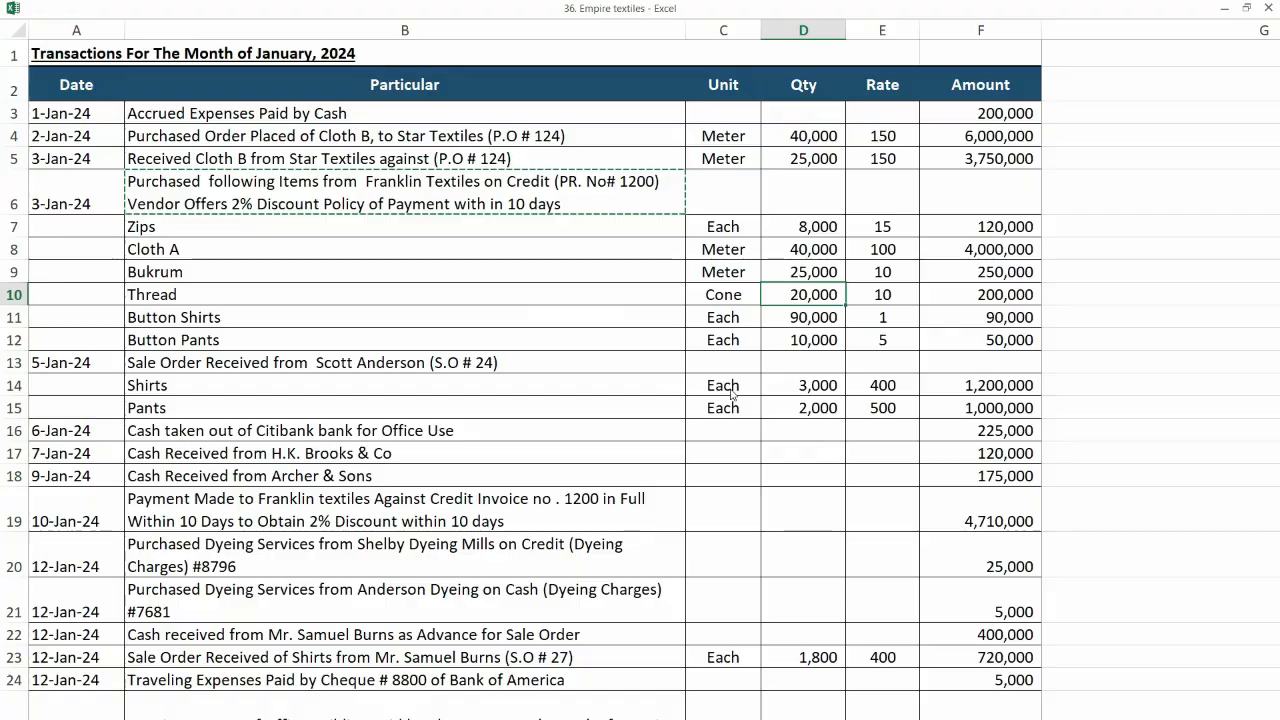
{"action": "key", "text": "alt+Tab"}
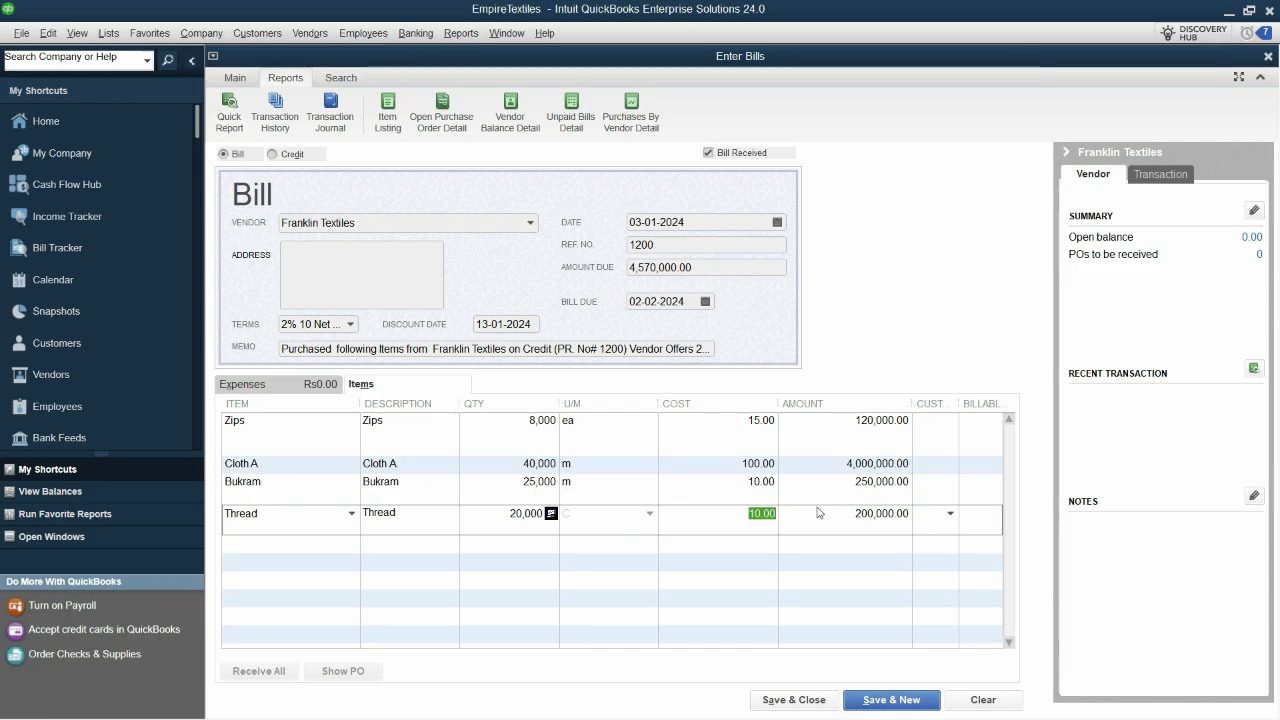
- Enter Button ( Shirt) as the bill's next item, following the purchase list in the Excel workbook
{"action": "left_click", "coordinate": [704, 540]}
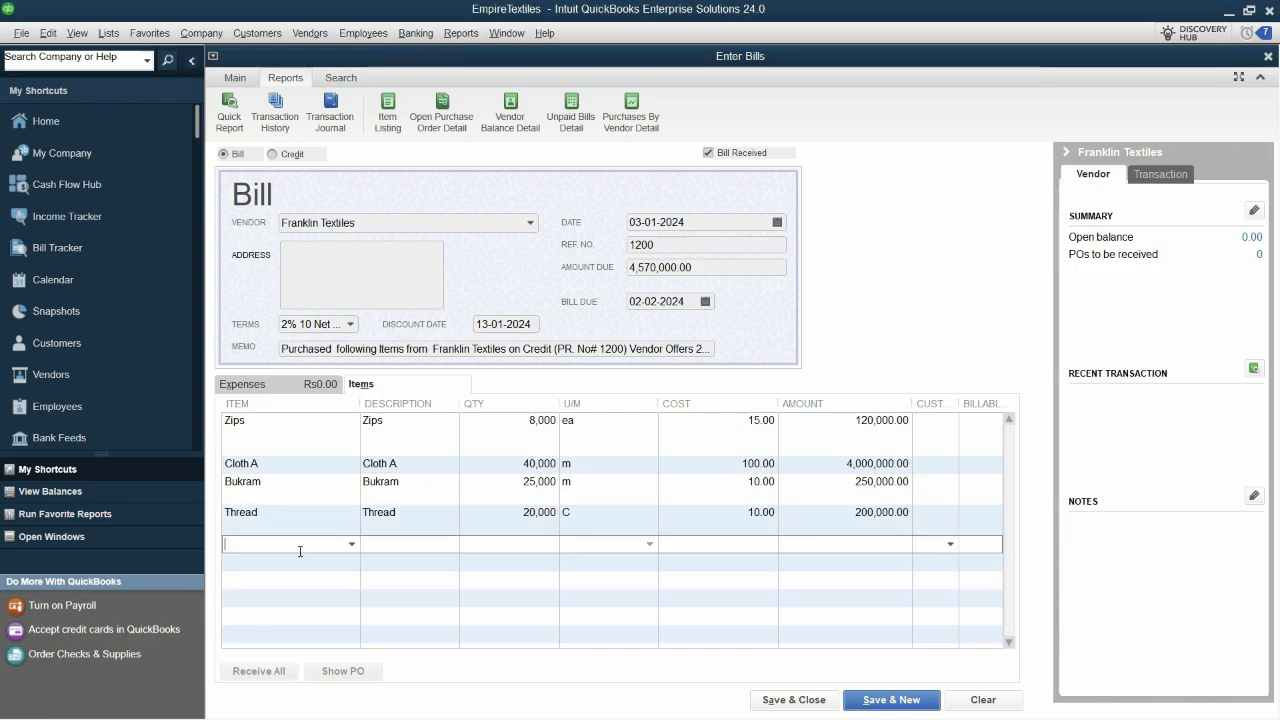
{"action": "key", "text": "alt+Tab"}
{"action": "left_click", "coordinate": [400, 318]}
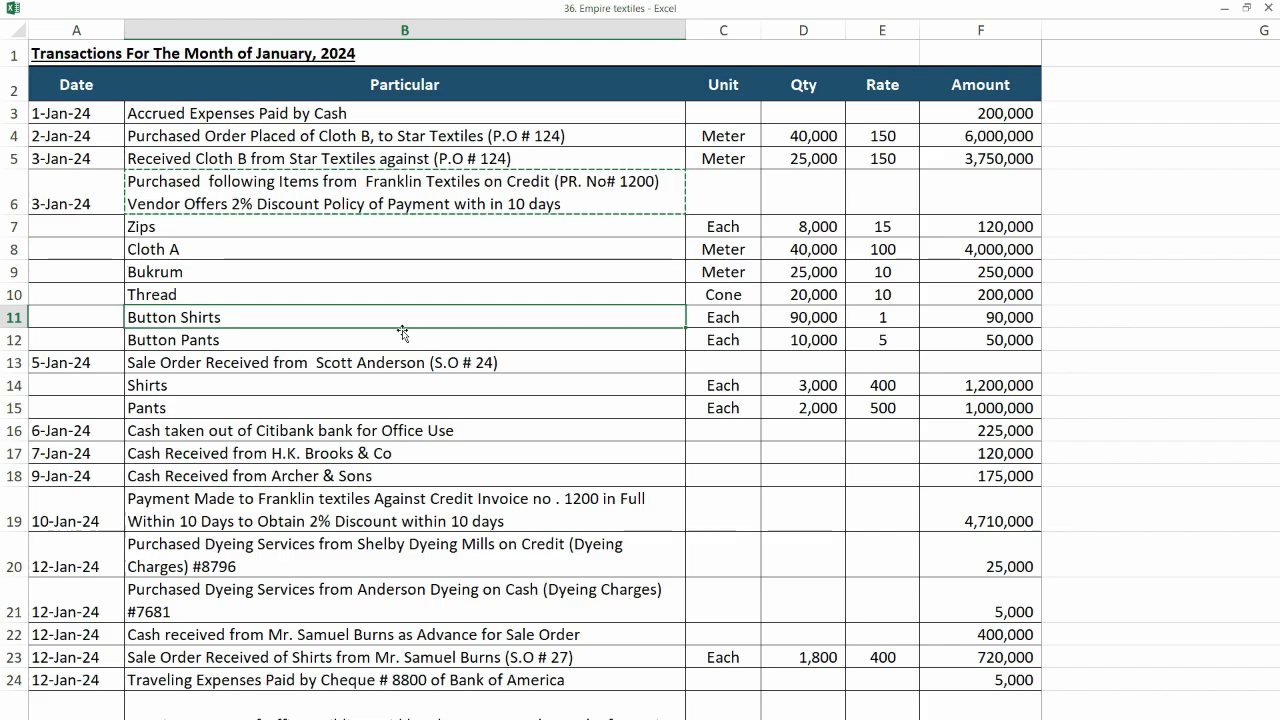
{"action": "key", "text": "alt+Tab"}
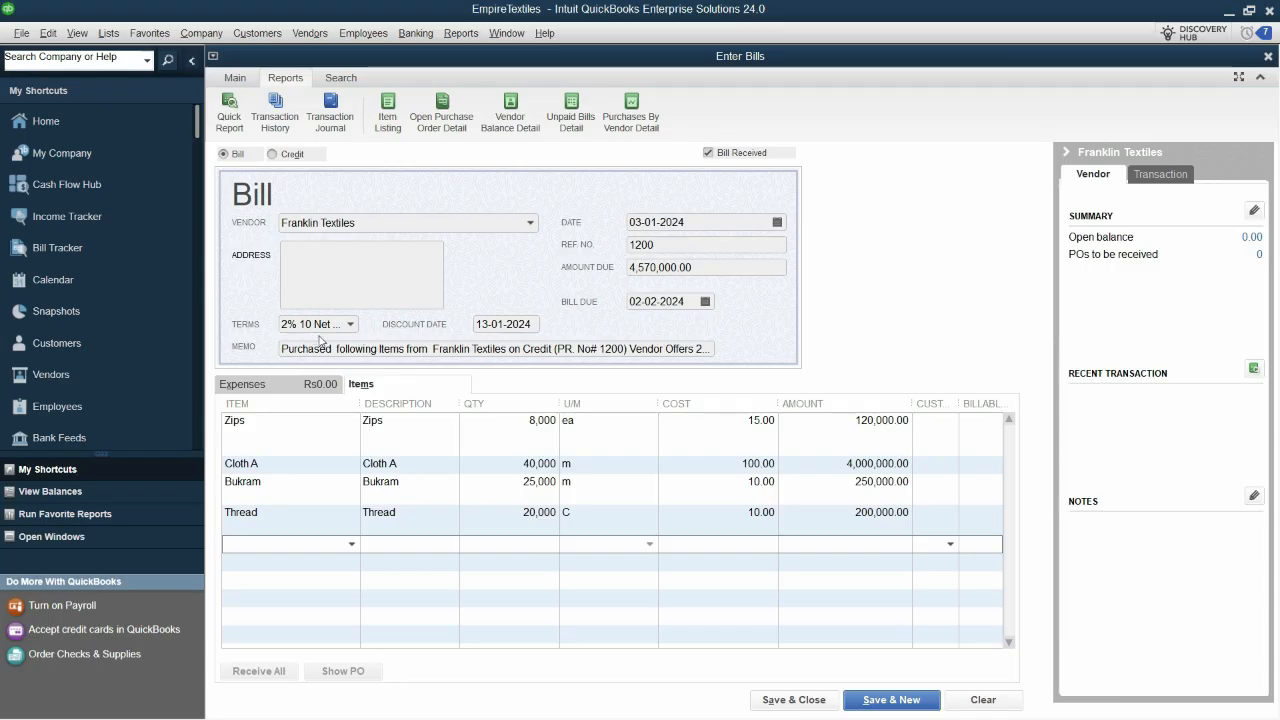
{"action": "type", "text": "Button ( Shirt"}
{"action": "left_click", "coordinate": [295, 604]}
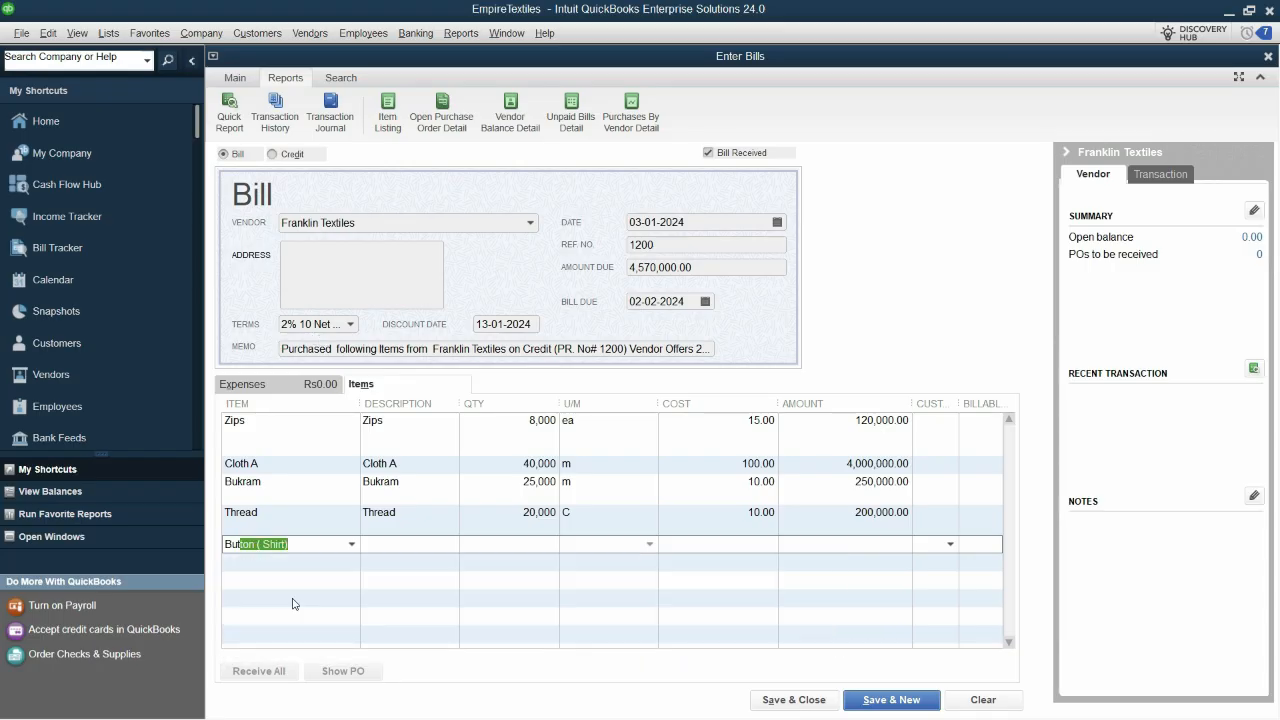
{"action": "left_click_drag", "start_coordinate": [502, 556], "coordinate": [575, 551]}
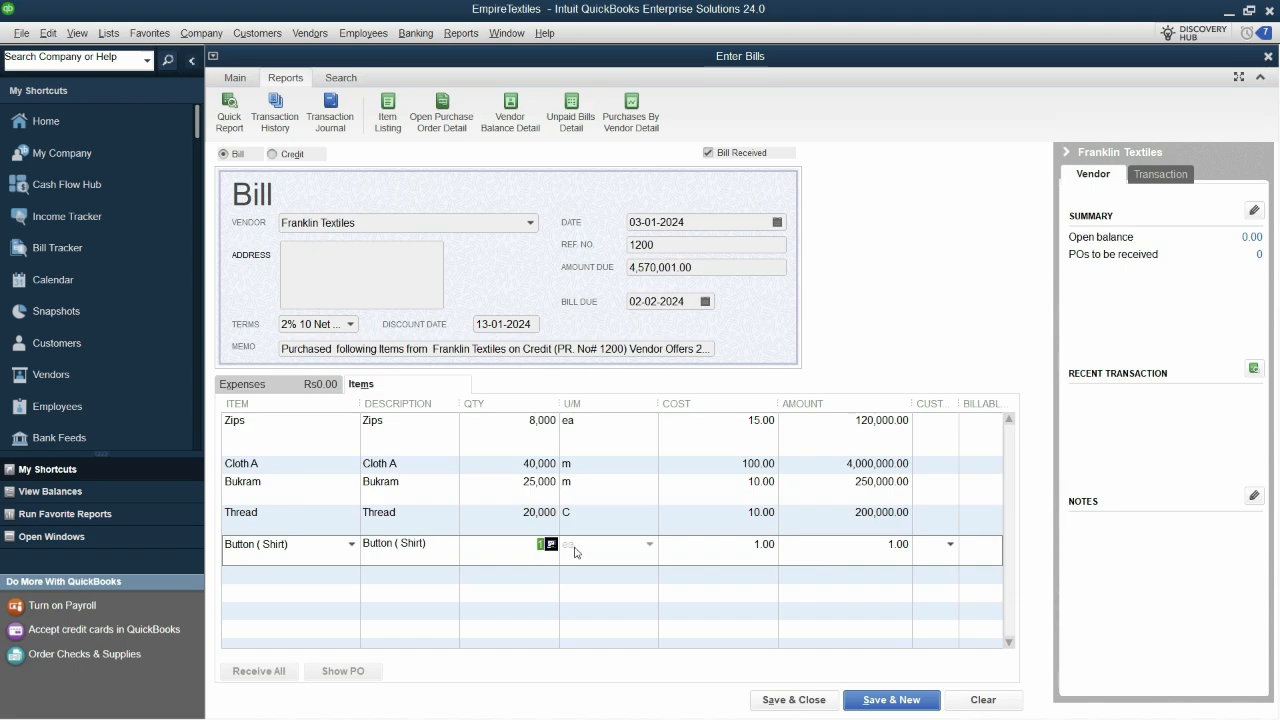
- Set the Button ( Shirt) quantity to 90,000 and check its rate and amount in the Excel workbook
{"action": "key", "text": "alt+Tab"}
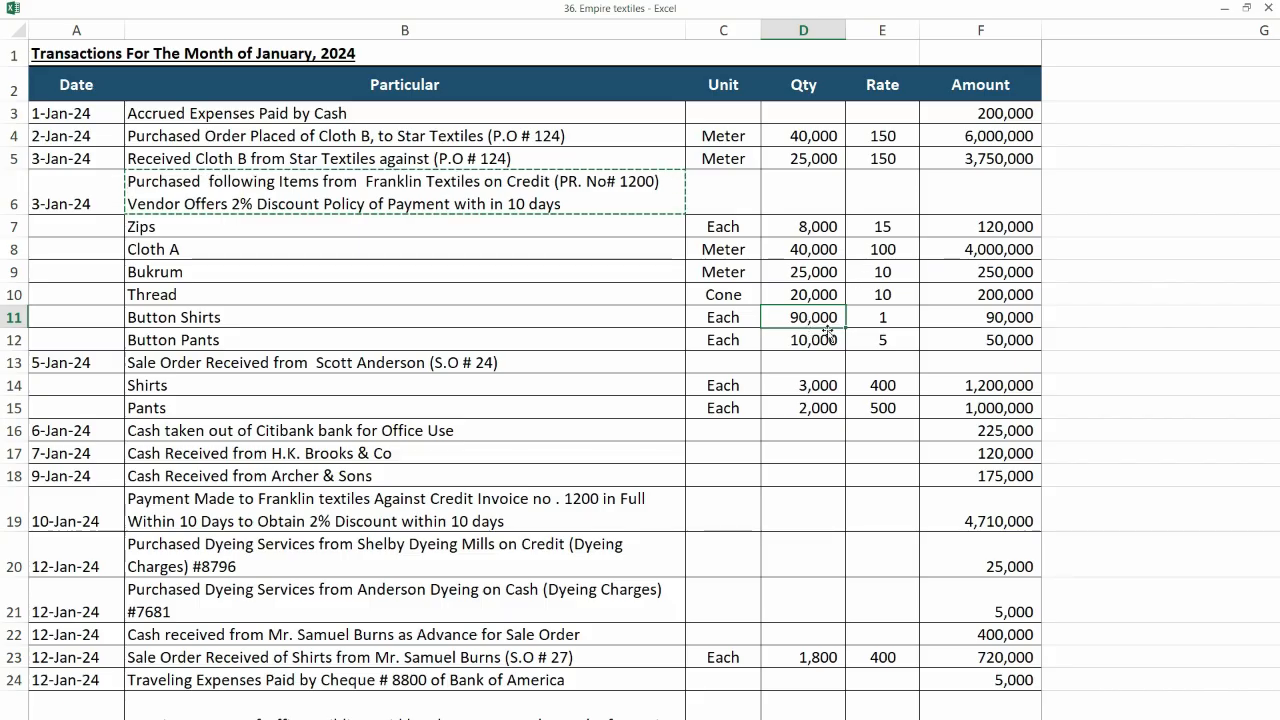
{"action": "key", "text": "alt+Tab"}
{"action": "type", "text": "90000"}
{"action": "key", "text": "alt+Tab"}
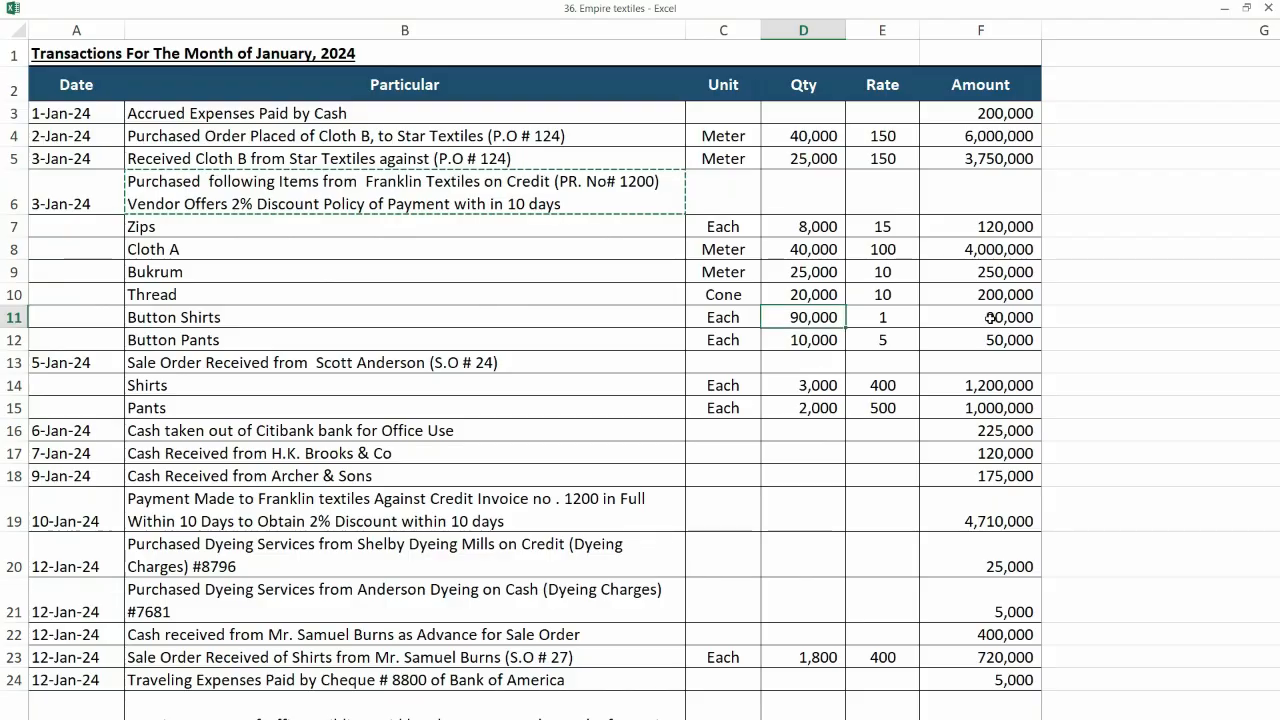
{"action": "key", "text": "Right"}
{"action": "key", "text": "Right"}
- Add Button (Pant) to the bill with a quantity of 10,000, following its row in the Excel workbook
{"action": "left_click", "coordinate": [329, 340]}
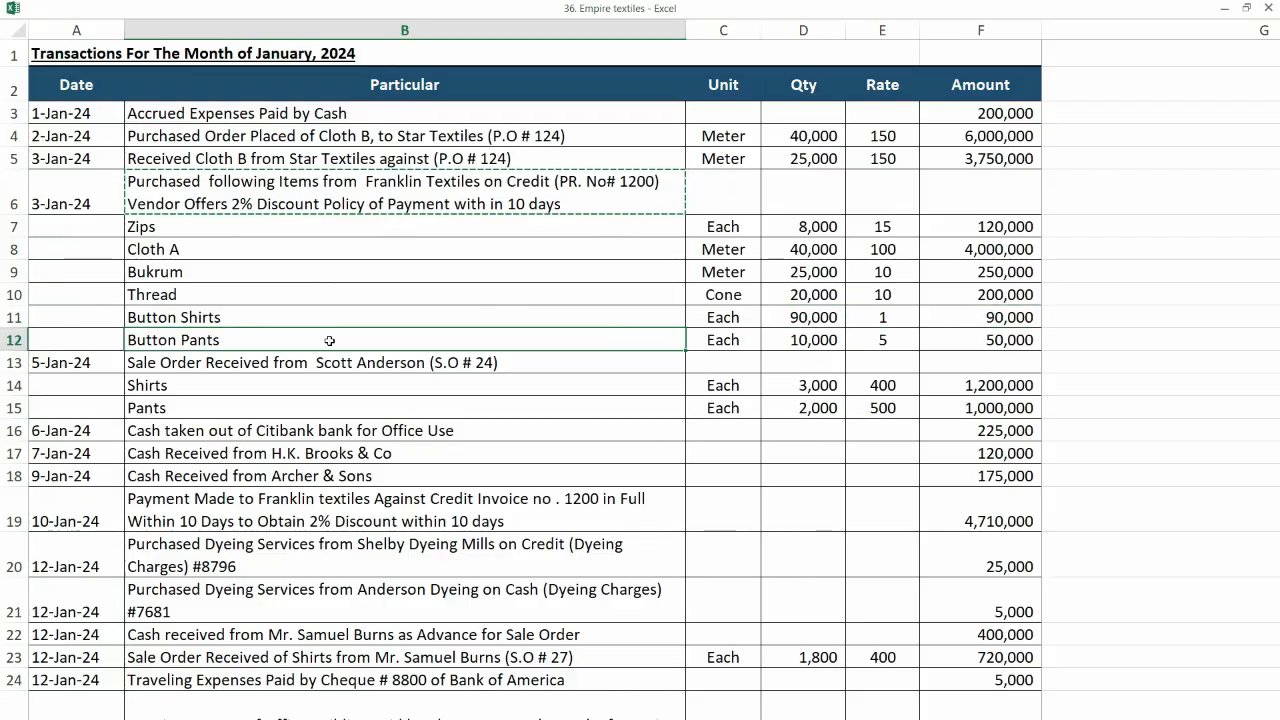
{"action": "key", "text": "alt+Tab"}
{"action": "left_click", "coordinate": [368, 575]}
{"action": "type", "text": "But"}
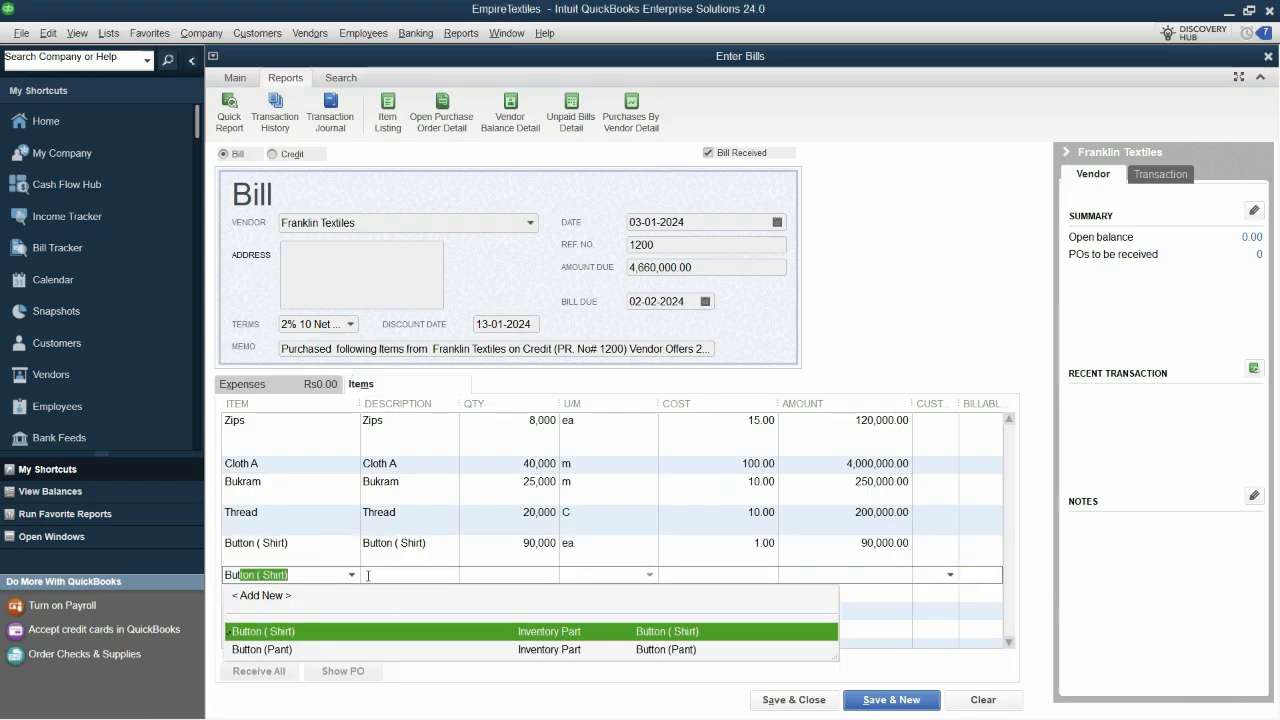
{"action": "key", "text": "Down"}
{"action": "key", "text": "Tab"}
{"action": "key", "text": "Tab"}
{"action": "key", "text": "alt+Tab"}
{"action": "key", "text": "alt+Tab"}
{"action": "type", "text": "10,000"}
{"action": "key", "text": "Tab"}
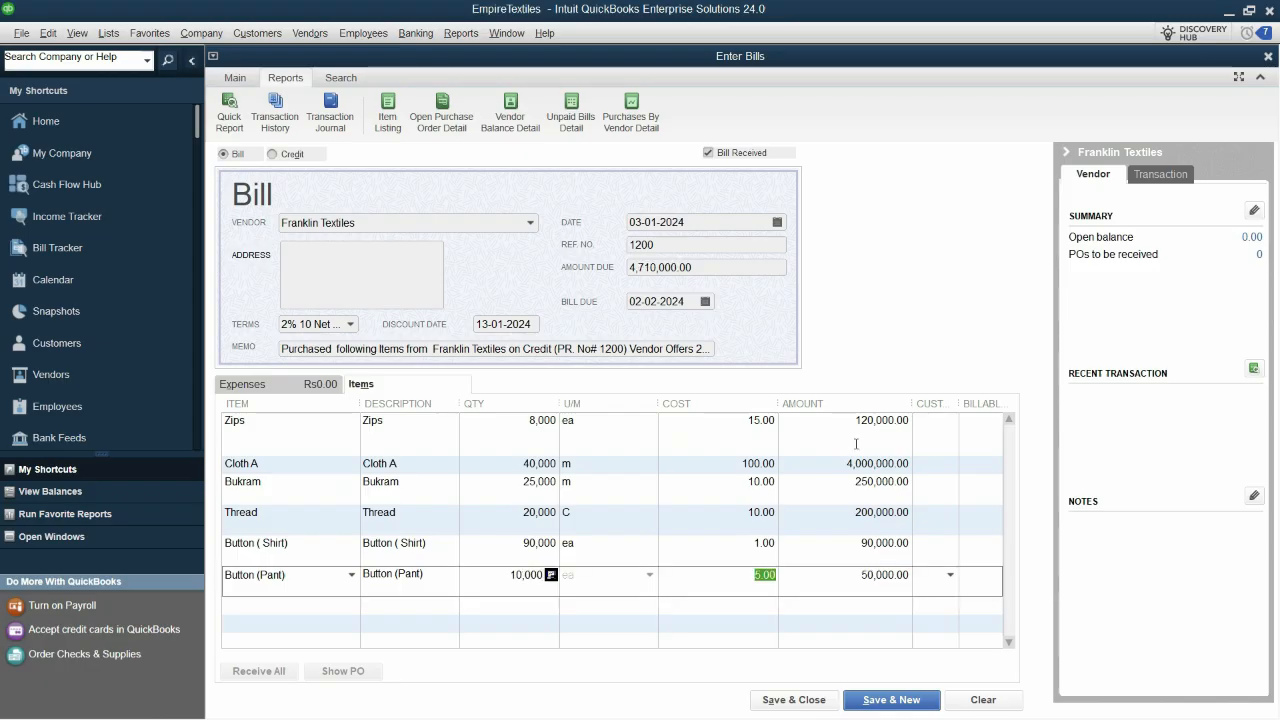
{"action": "left_click", "coordinate": [863, 577]}
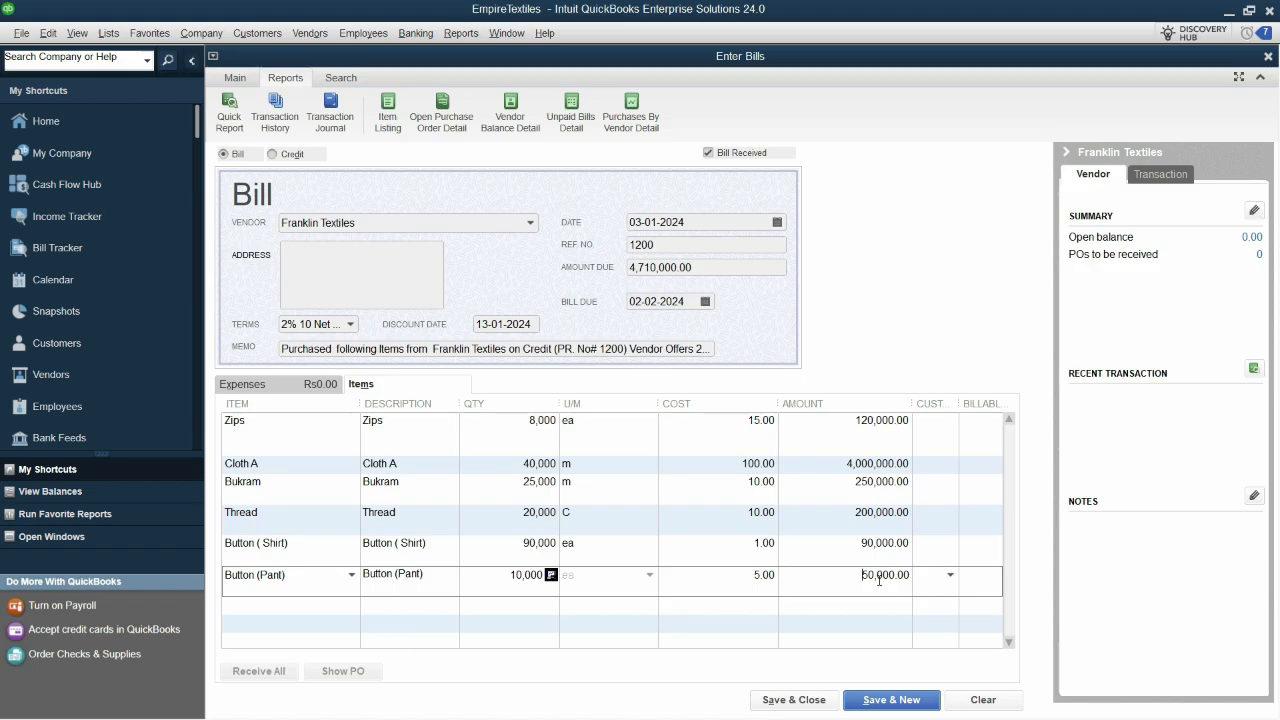
- Sum the purchase amounts F7:F12 in cell F13 of the Excel workbook and compare the total with the bill's amount due
{"action": "key", "text": "alt+Tab"}
{"action": "left_click", "coordinate": [998, 355]}
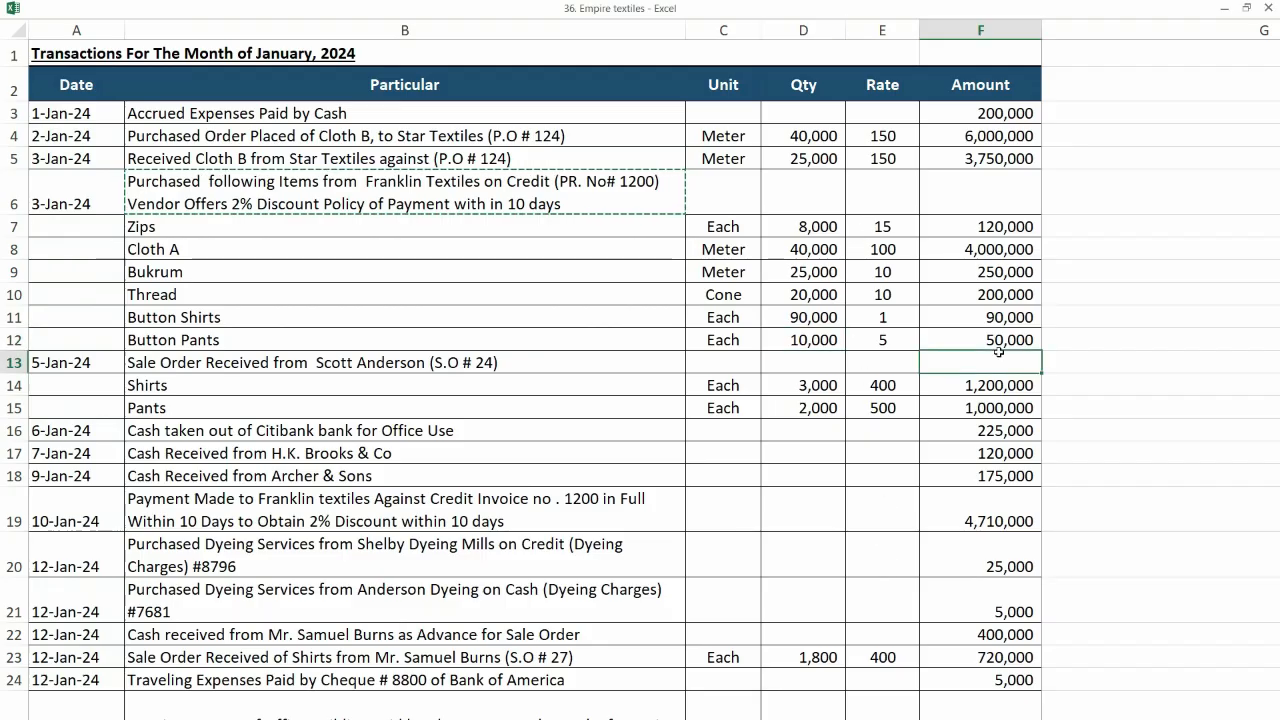
{"action": "key", "text": "alt+equal"}
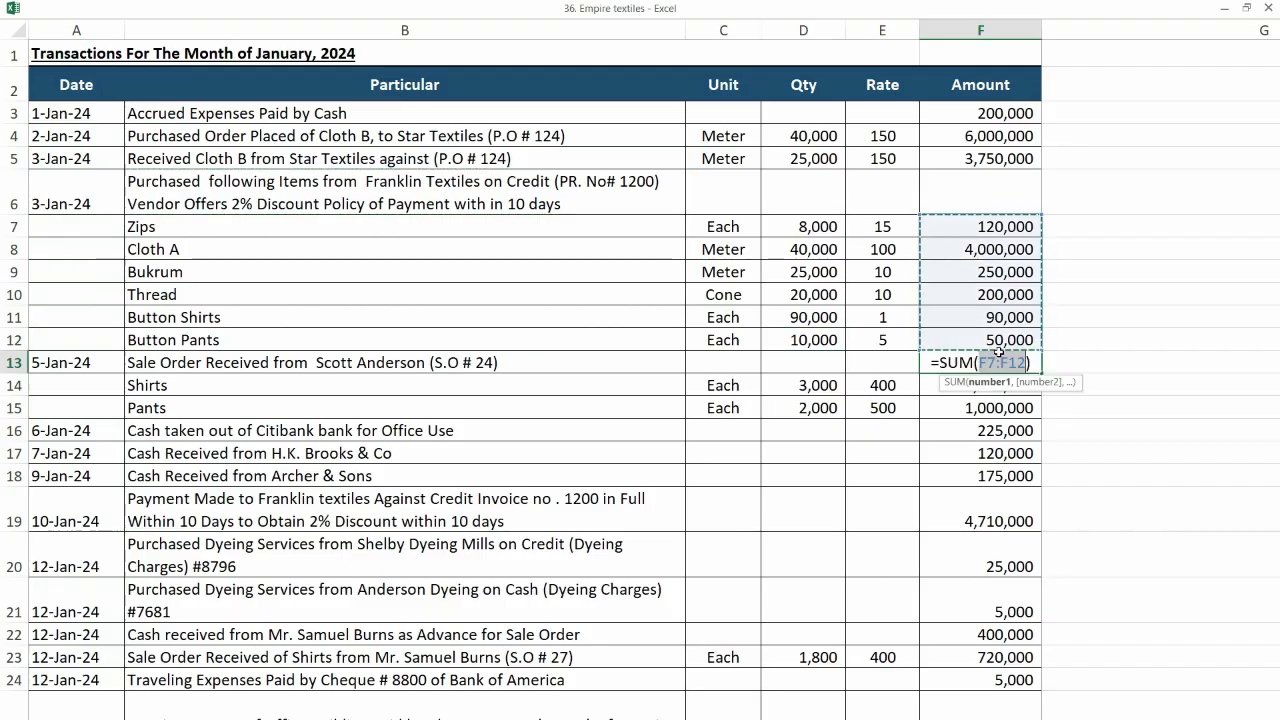
{"action": "key", "text": "ctrl+Return"}
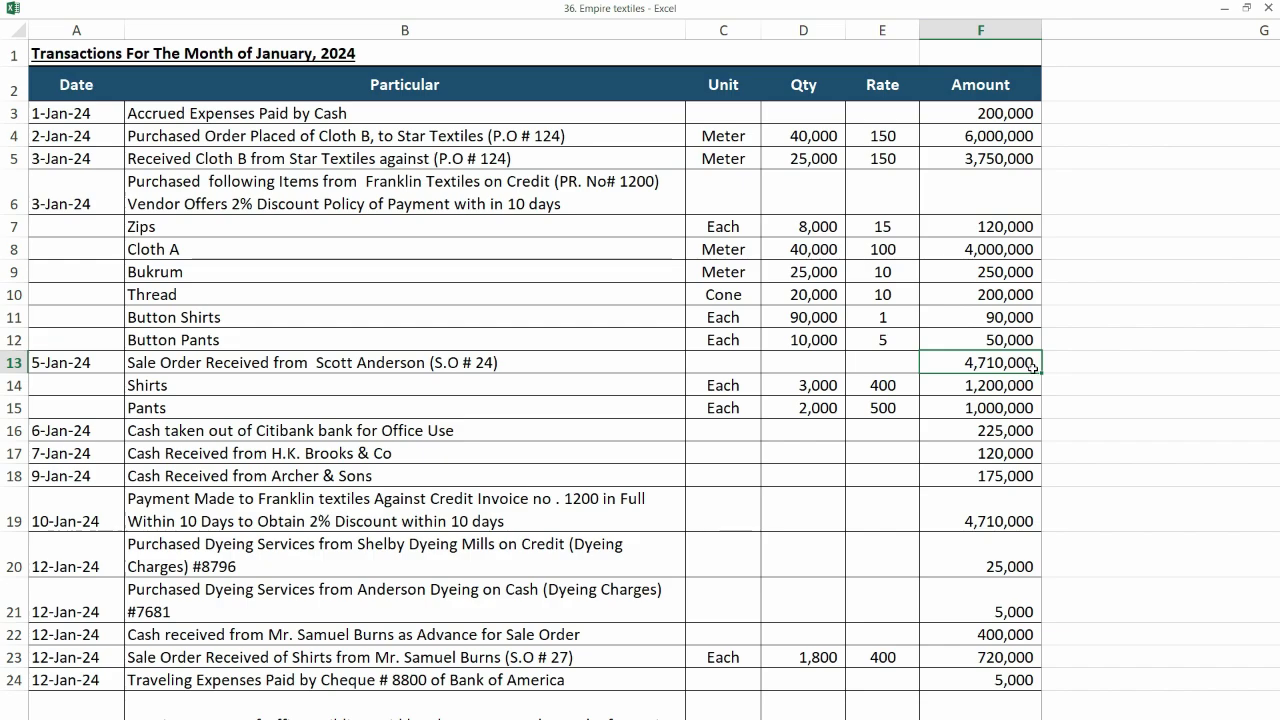
{"action": "key", "text": "alt+Tab"}
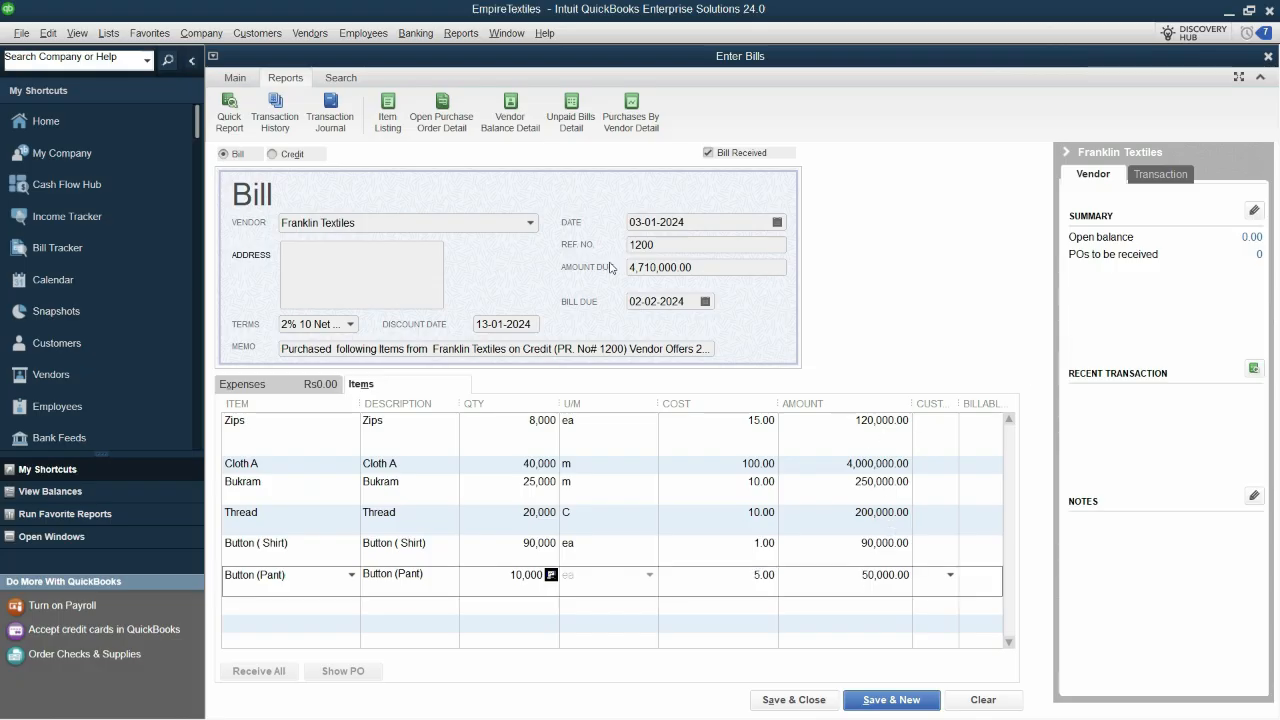
{"action": "left_click", "coordinate": [636, 268]}
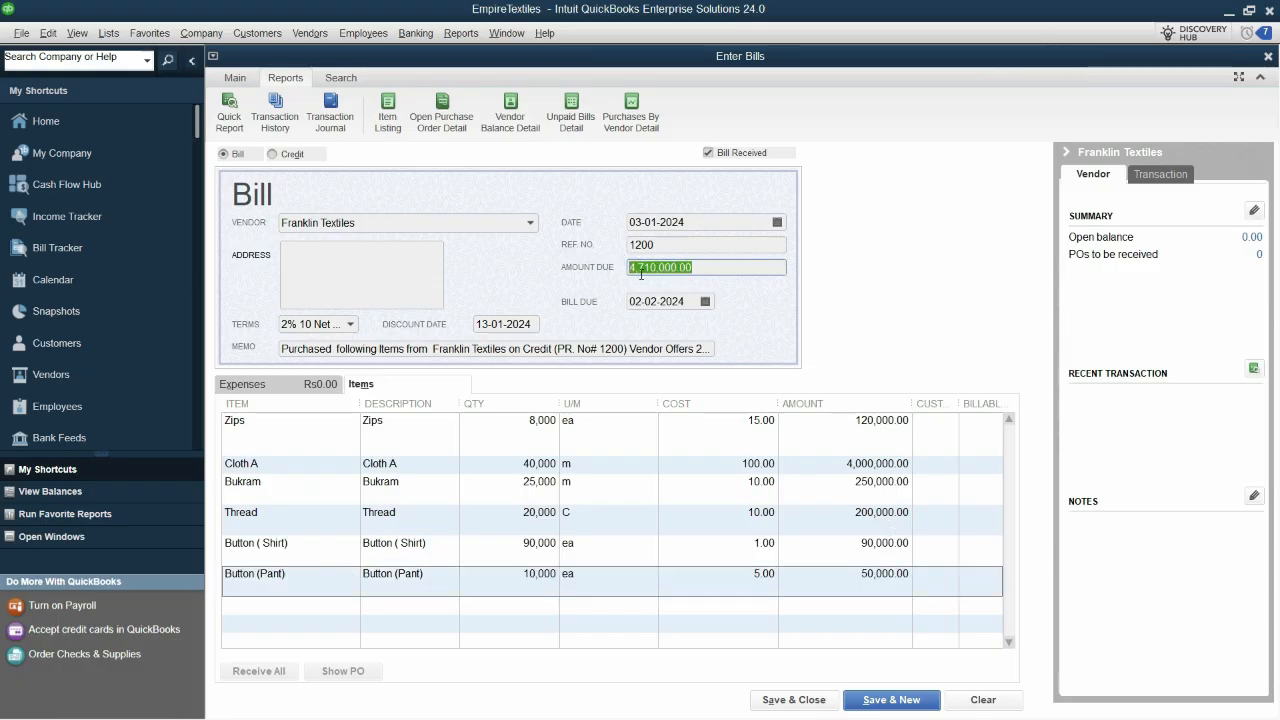
- Save and close the Franklin Textiles bill, making the changed payment terms permanent for this vendor
{"action": "left_click", "coordinate": [709, 245]}
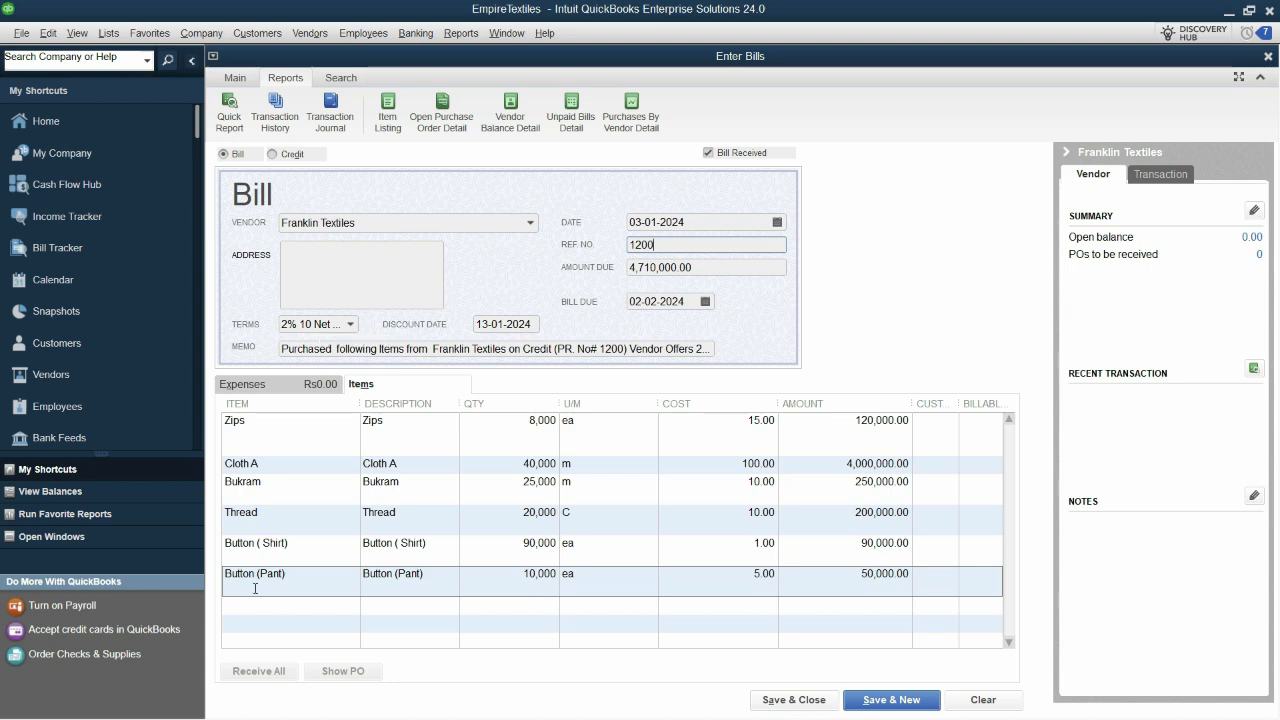
{"action": "left_click", "coordinate": [272, 606]}
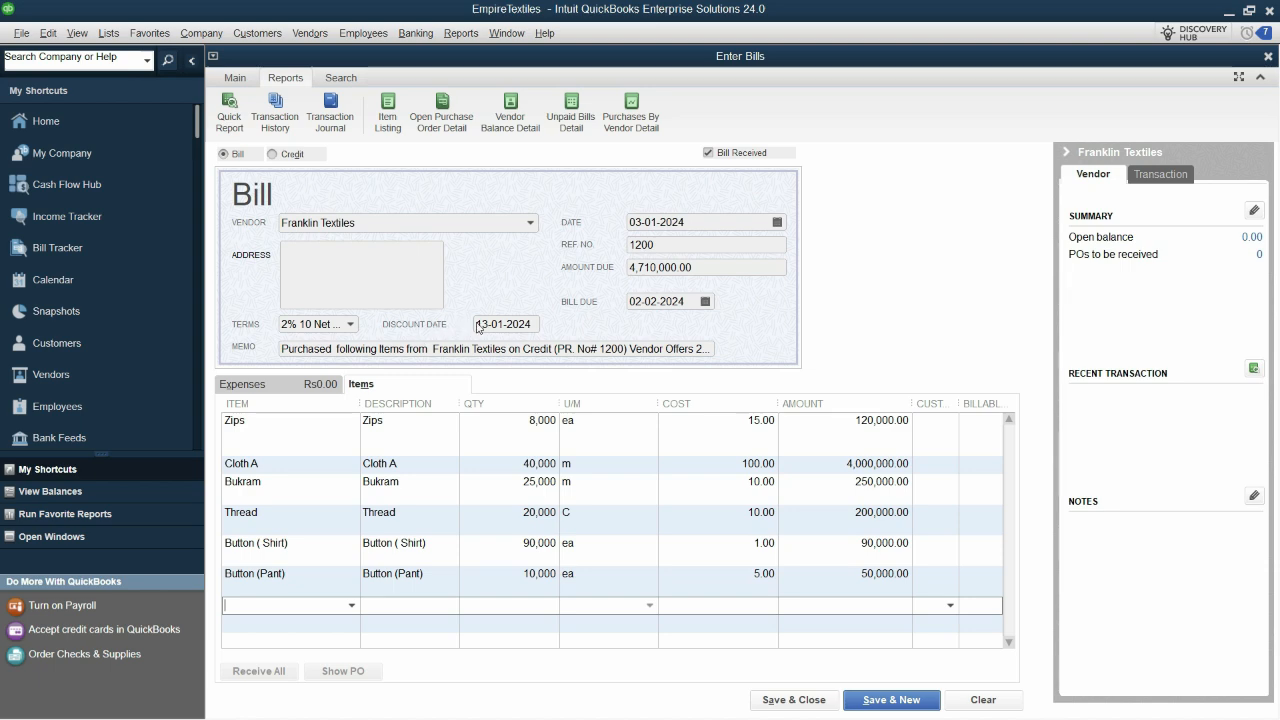
{"action": "left_click", "coordinate": [818, 697]}
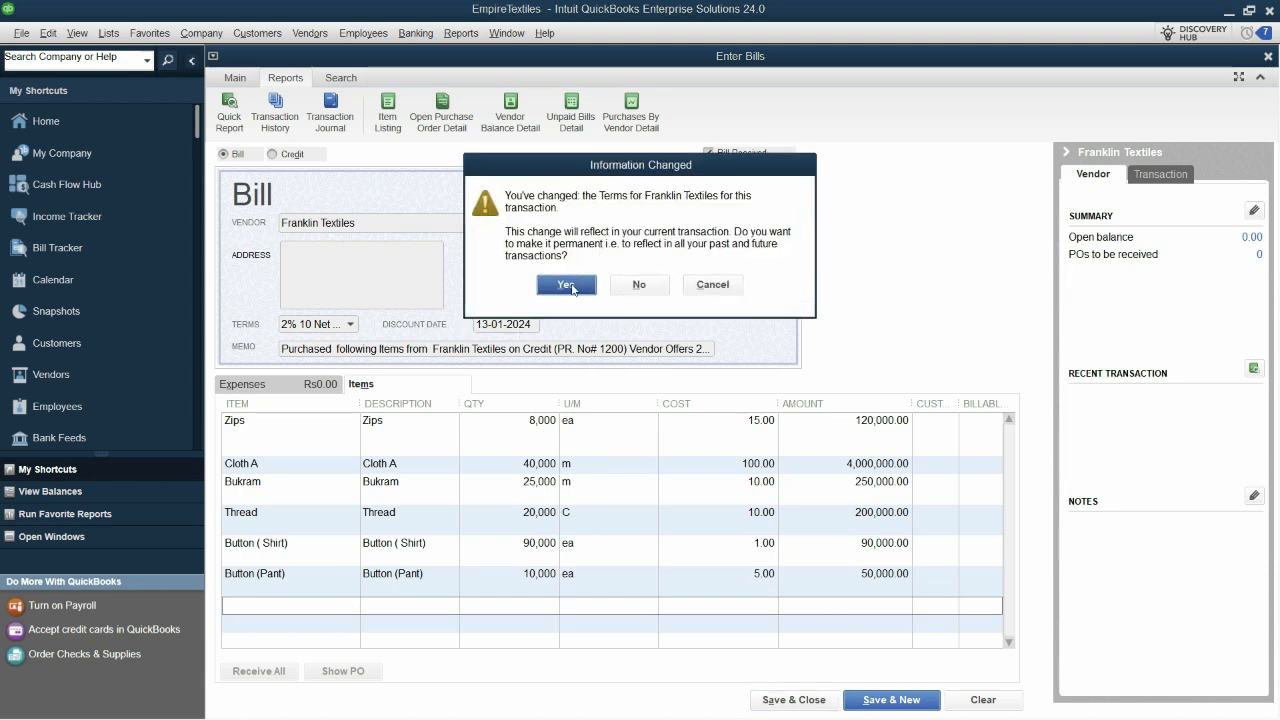
{"action": "left_click", "coordinate": [572, 285]}
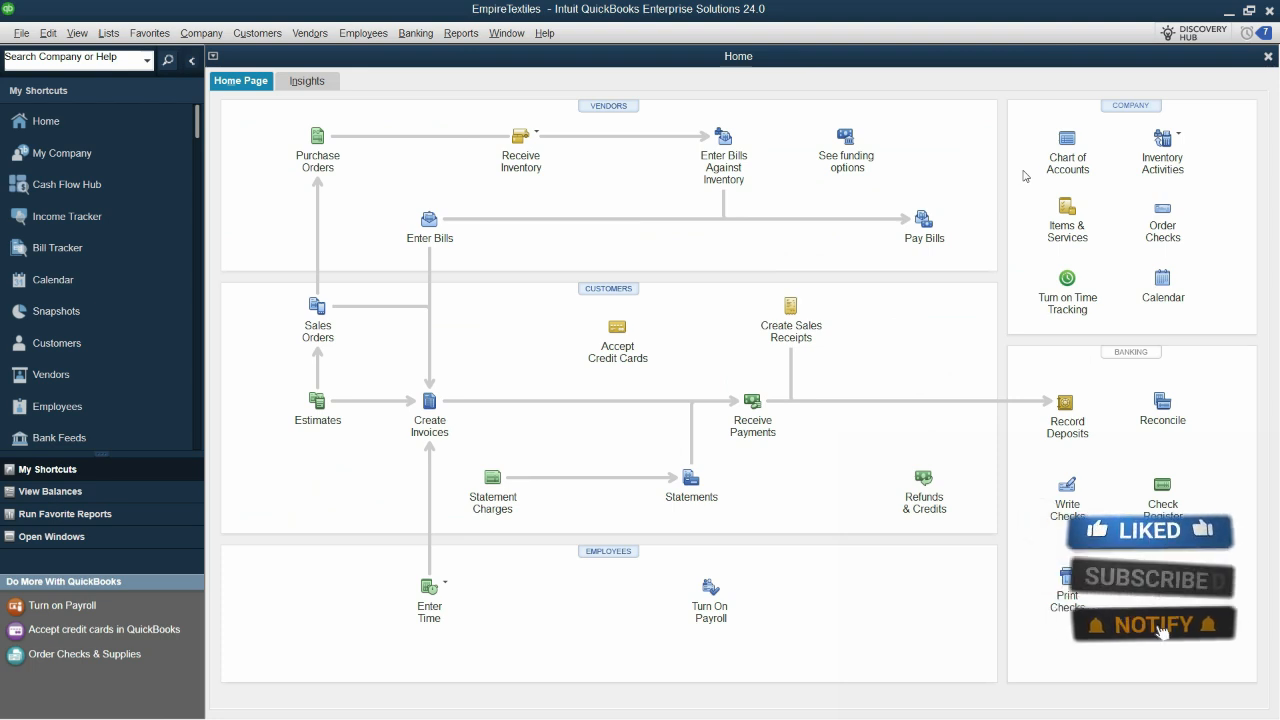
- Switch back to the Empire textiles Excel workbook
{"action": "key", "text": "alt+Tab"}
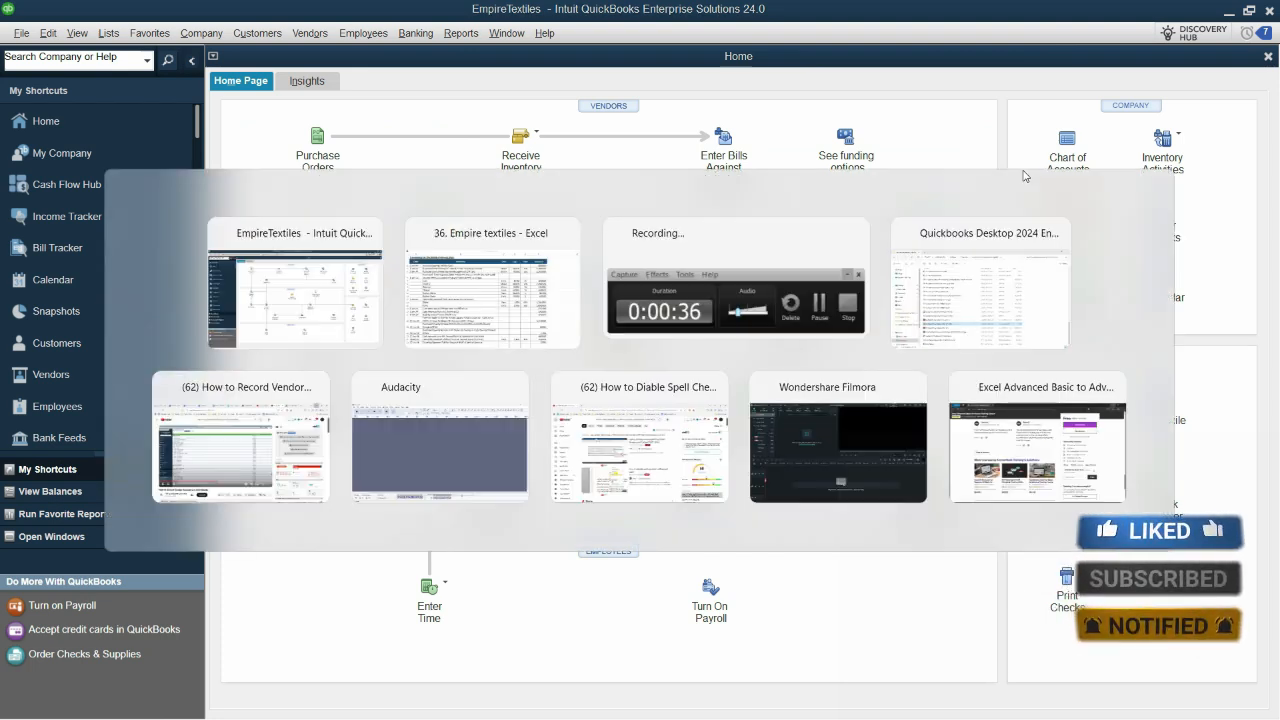